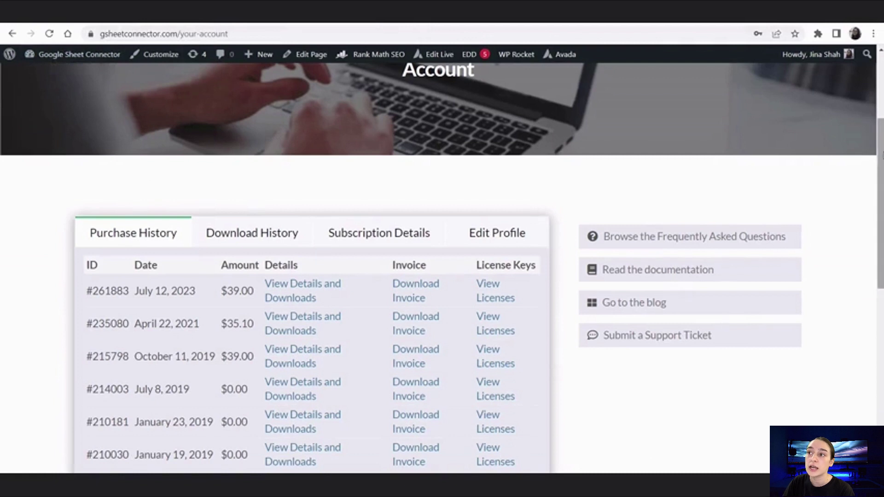
Step: Open the July 12, 2023 purchase details to reveal the WooCommerce Google Sheet Connector Pro license key
{"action": "scroll", "coordinate": [874, 82], "scroll_direction": "up", "scroll_amount": 4}
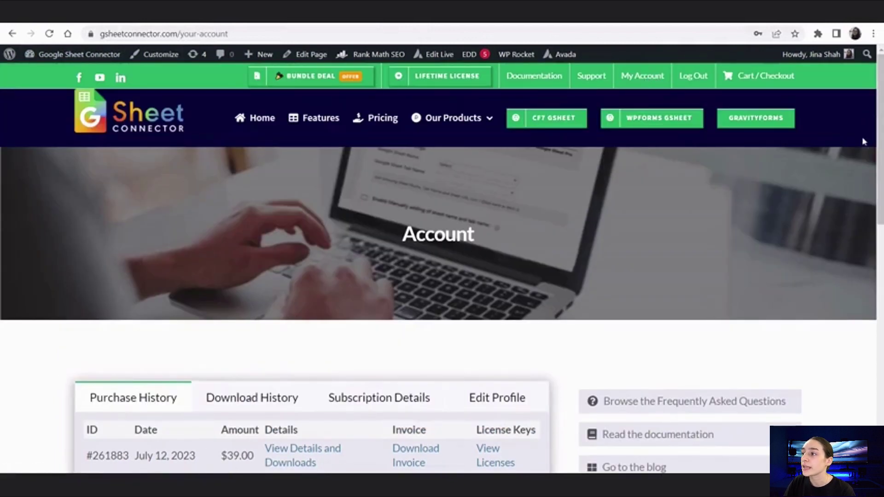
{"action": "scroll", "coordinate": [880, 154], "scroll_direction": "down", "scroll_amount": 3}
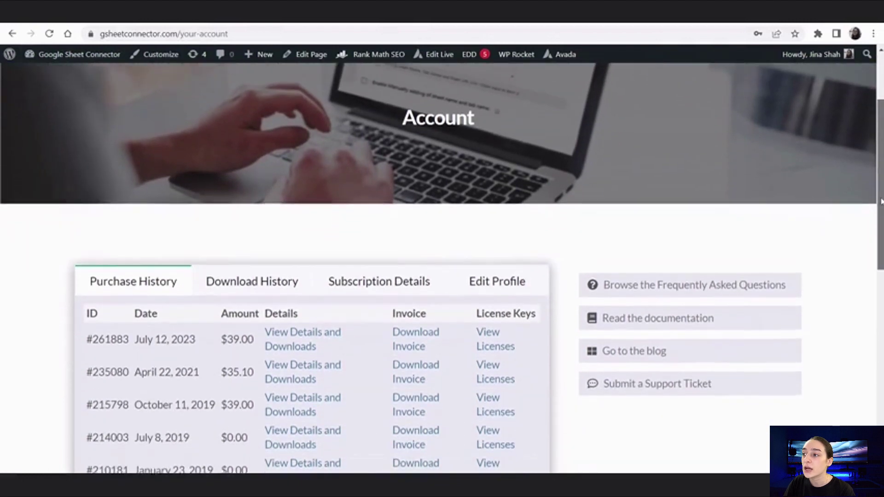
{"action": "left_click", "coordinate": [325, 331]}
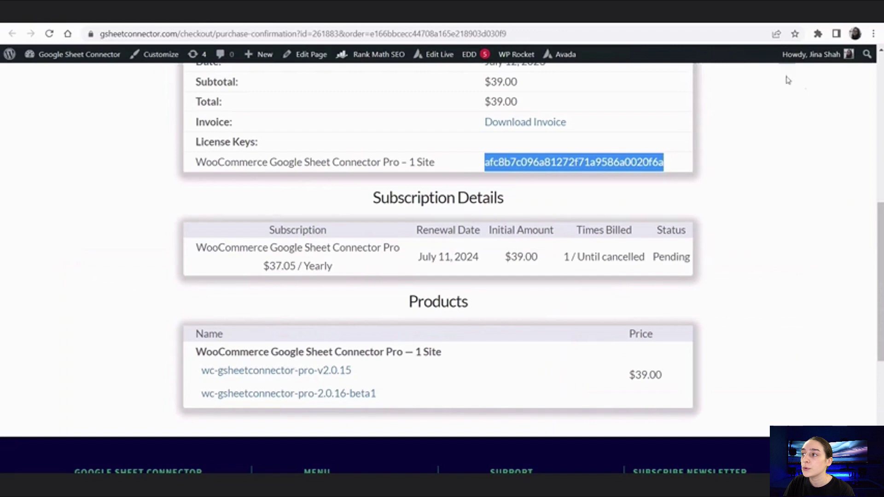
Step: Scroll the installed plugins list, then go to the GSheetConnector PRO plugin's Integration settings
{"action": "left_click_drag", "start_coordinate": [879, 215], "coordinate": [879, 245]}
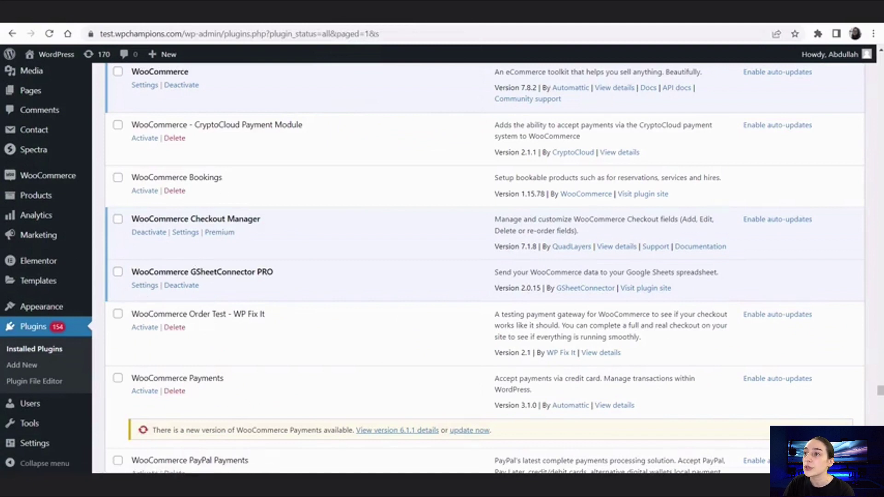
{"action": "key", "text": "ctrl+Tab"}
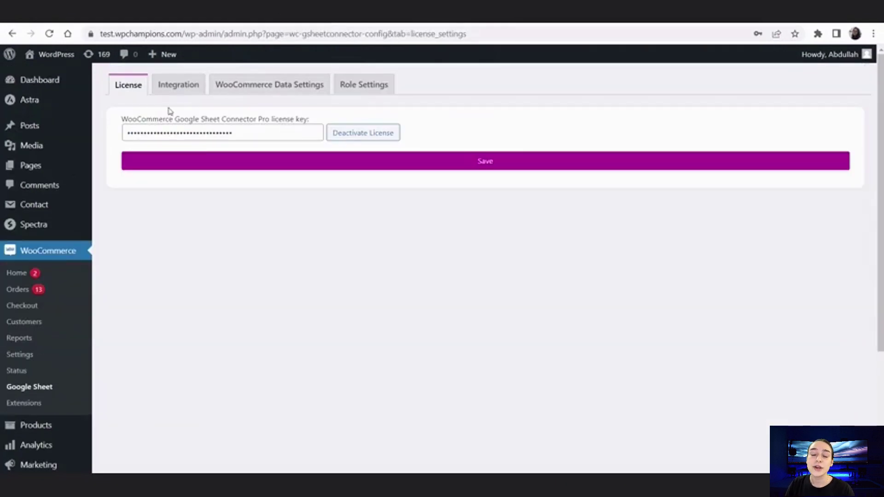
{"action": "left_click", "coordinate": [175, 88]}
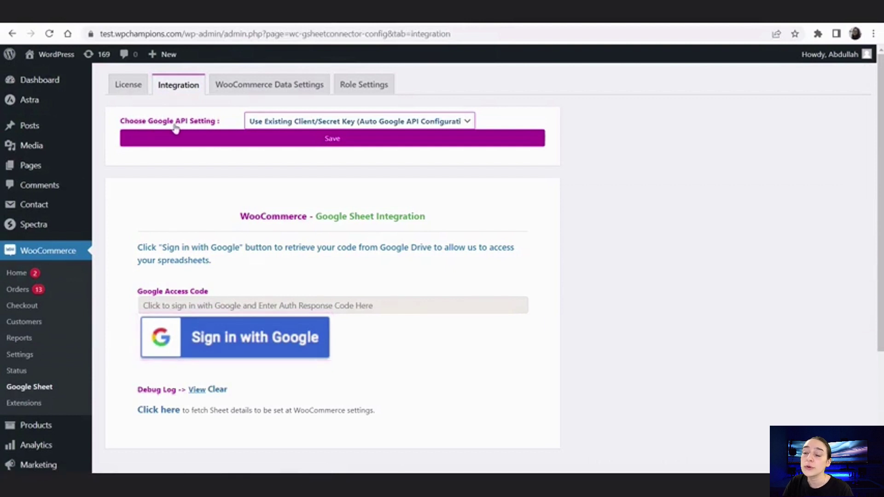
Step: Expand the Choose Google API Setting dropdown to see its two options
{"action": "left_click", "coordinate": [266, 127]}
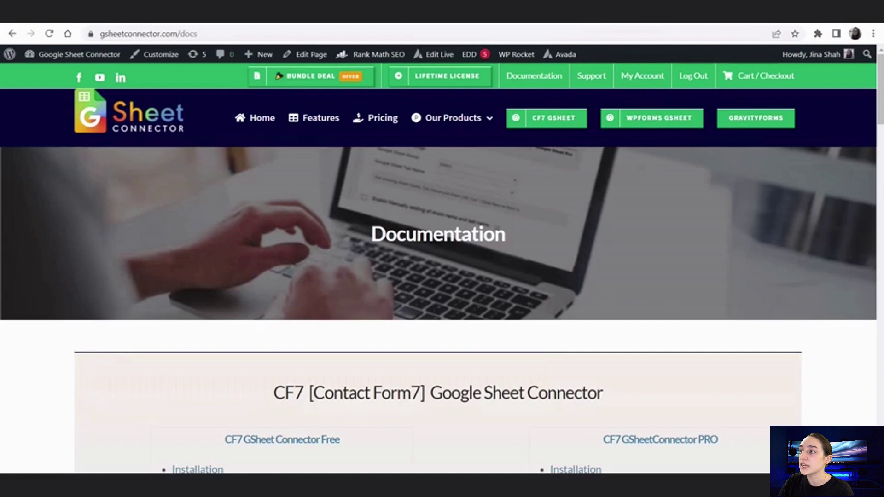
Step: Open the documentation guide on creating a new Client ID and Client Secret
{"action": "left_click_drag", "start_coordinate": [880, 96], "coordinate": [882, 411]}
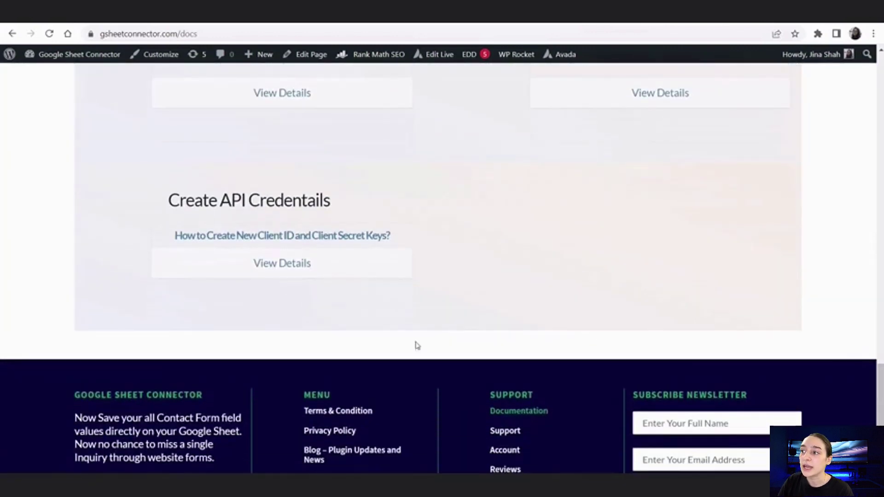
{"action": "left_click", "coordinate": [285, 242]}
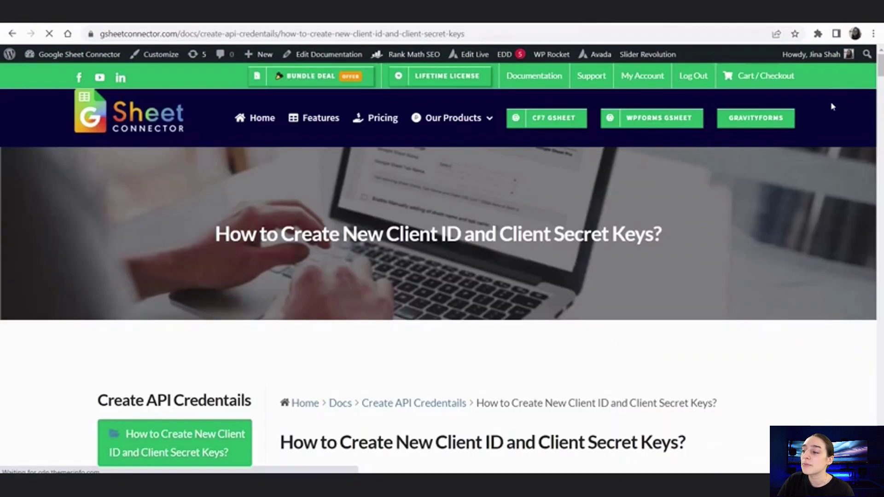
{"action": "left_click_drag", "start_coordinate": [880, 69], "coordinate": [881, 421]}
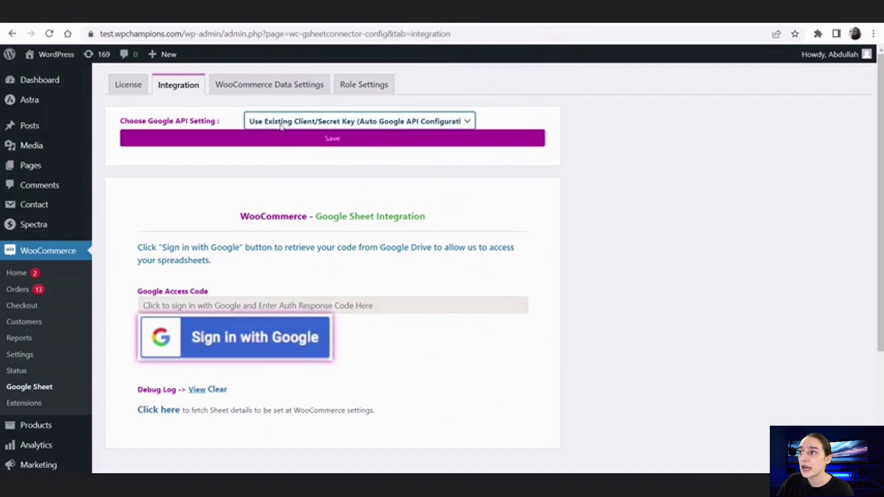
Step: Set the Google API setting to Use Manual Client/Secret Key and save
{"action": "left_click", "coordinate": [281, 121]}
{"action": "left_click", "coordinate": [282, 143]}
{"action": "left_click", "coordinate": [281, 147]}
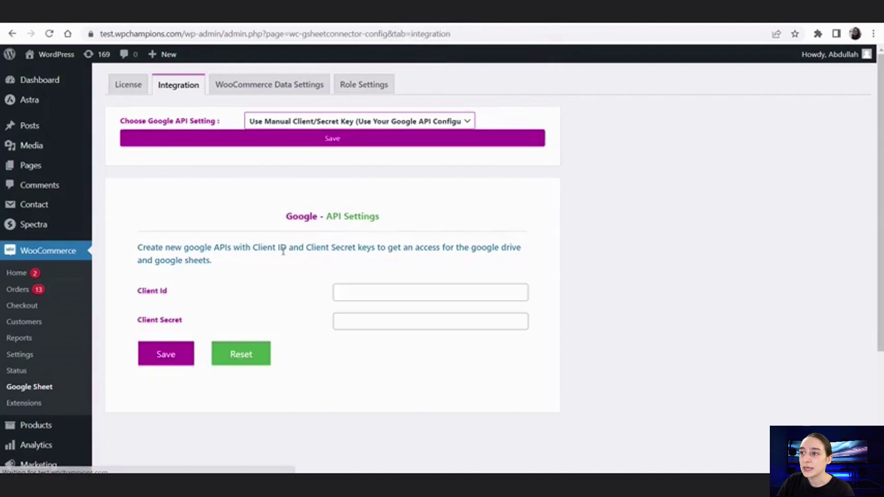
Step: Revert the Google API setting to Use Existing Client/Secret Key, save, and start Google sign-in
{"action": "left_click", "coordinate": [352, 298]}
{"action": "left_click", "coordinate": [355, 326]}
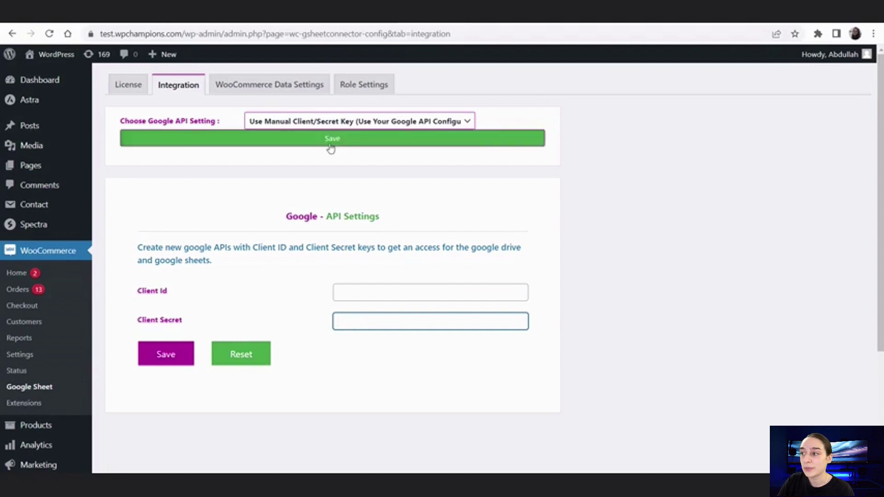
{"action": "left_click", "coordinate": [323, 122]}
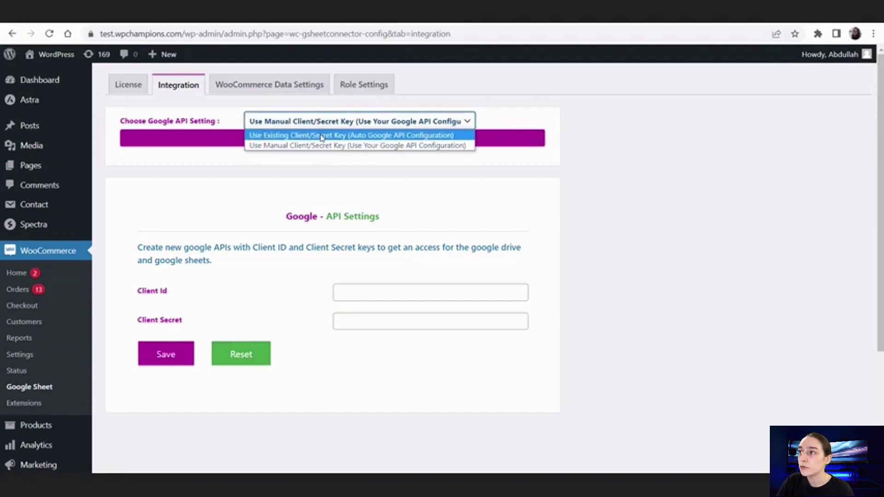
{"action": "left_click", "coordinate": [322, 136]}
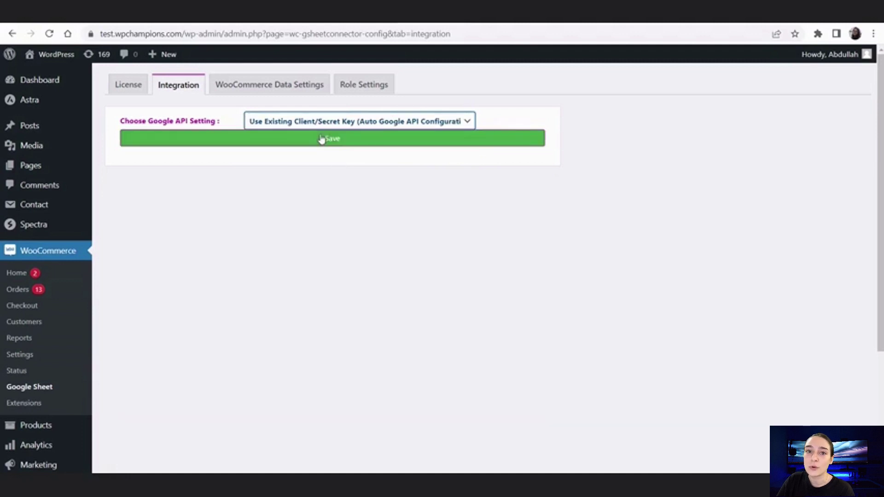
{"action": "left_click", "coordinate": [322, 139]}
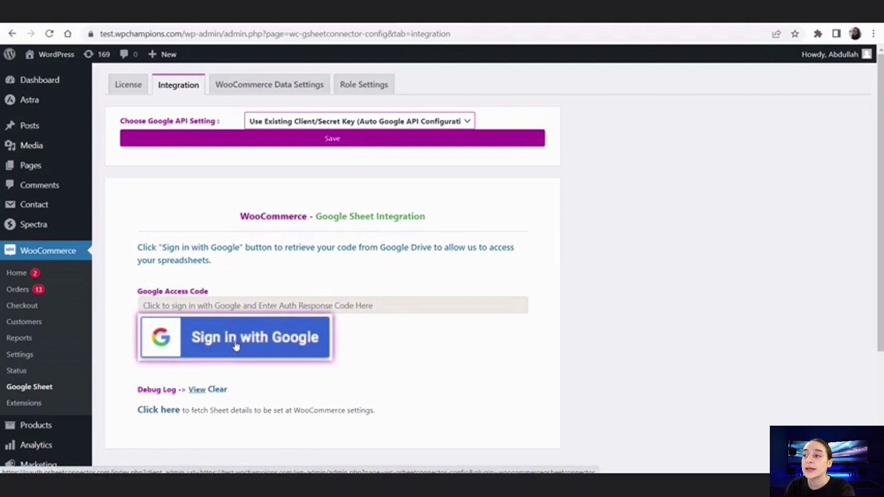
{"action": "left_click", "coordinate": [236, 345]}
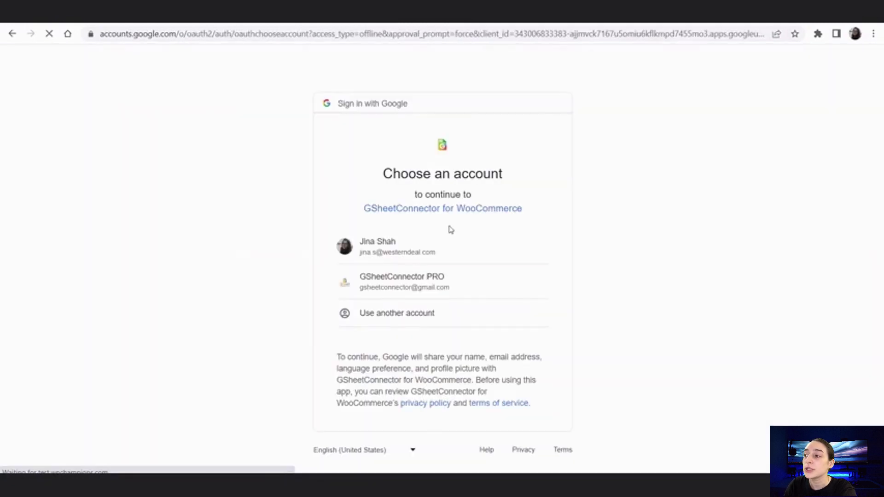
Step: Choose the connector Google account, select all Drive and Sheets permissions, and continue
{"action": "left_click", "coordinate": [397, 276]}
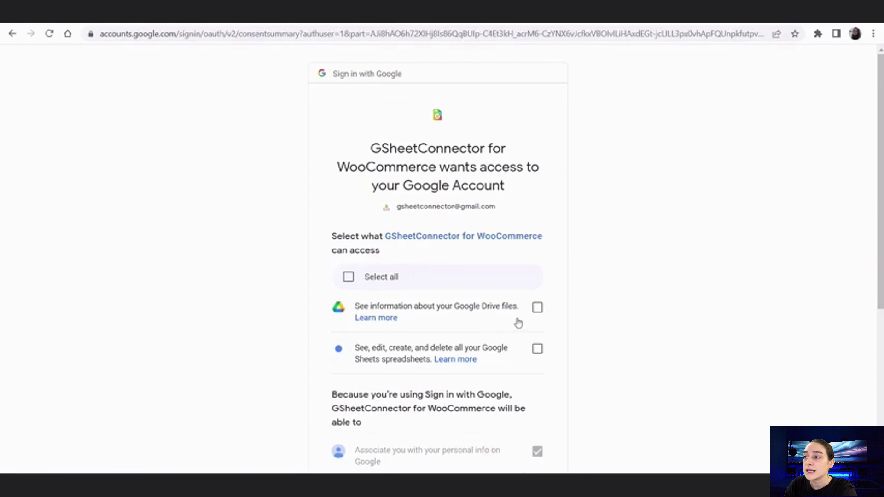
{"action": "left_click", "coordinate": [350, 280]}
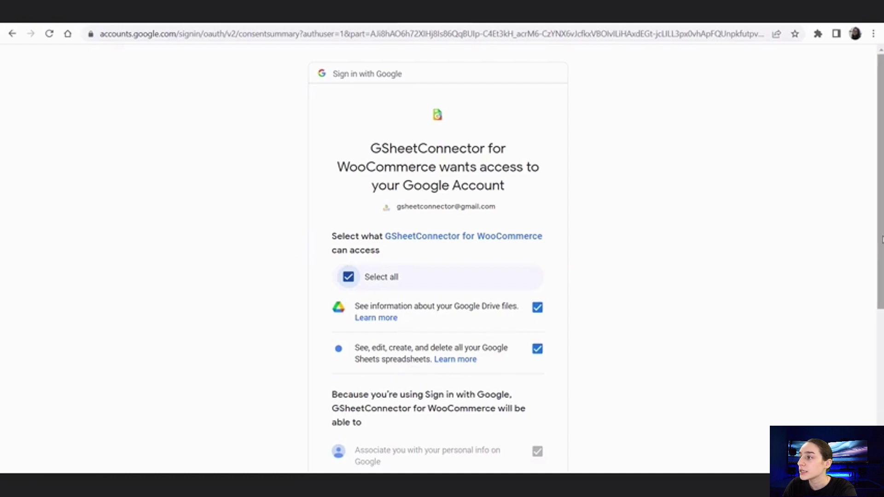
{"action": "left_click_drag", "start_coordinate": [882, 239], "coordinate": [879, 402]}
{"action": "left_click", "coordinate": [491, 398]}
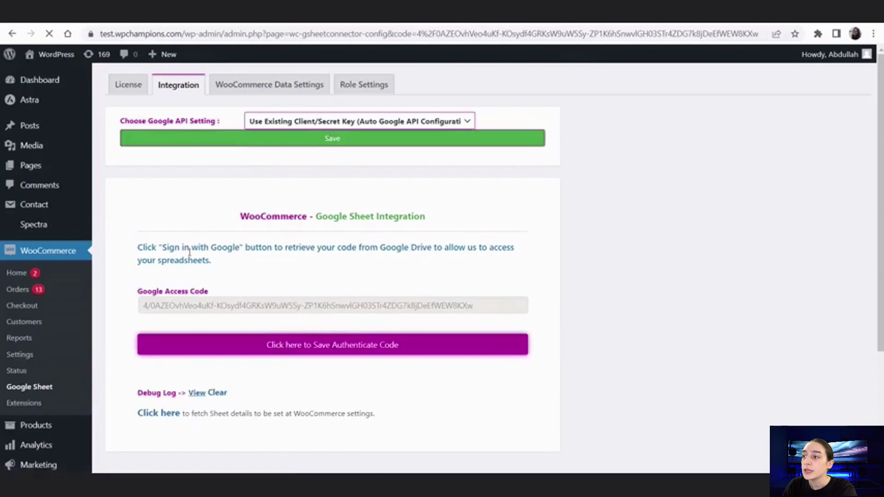
Step: Save the Google authentication code, then view spreadsheet names under WooCommerce Data Settings
{"action": "left_click", "coordinate": [308, 344]}
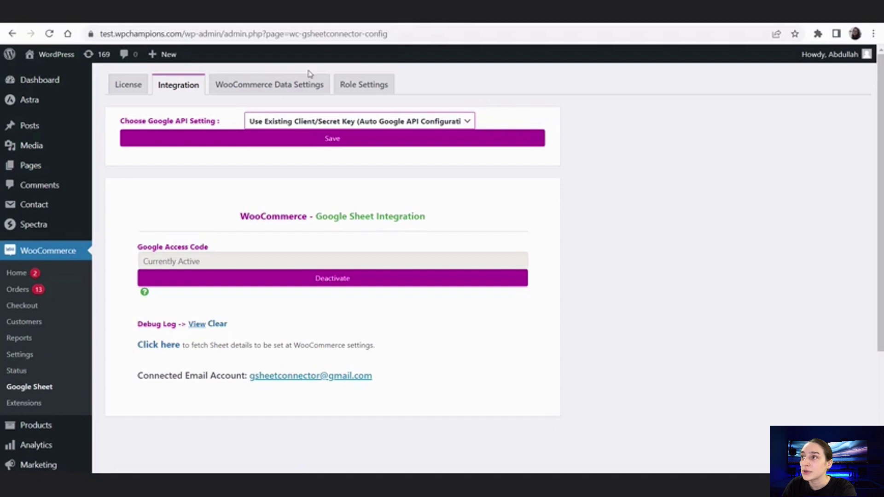
{"action": "left_click", "coordinate": [288, 87]}
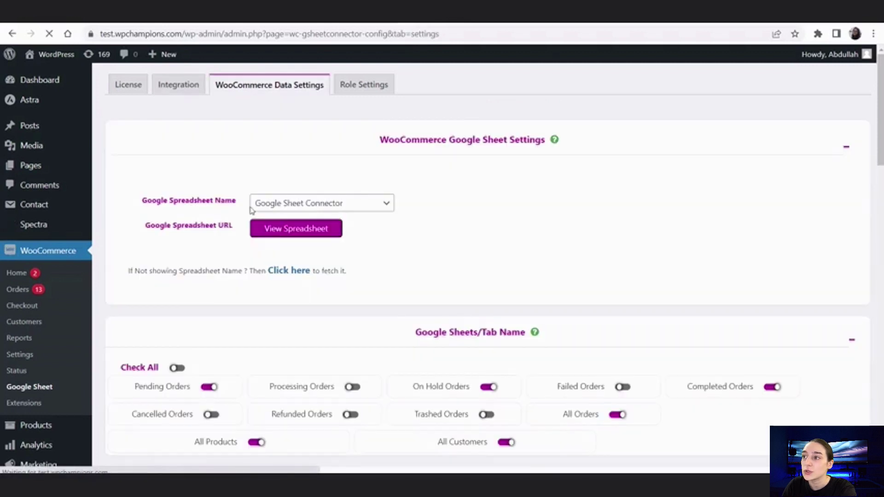
{"action": "left_click", "coordinate": [261, 209]}
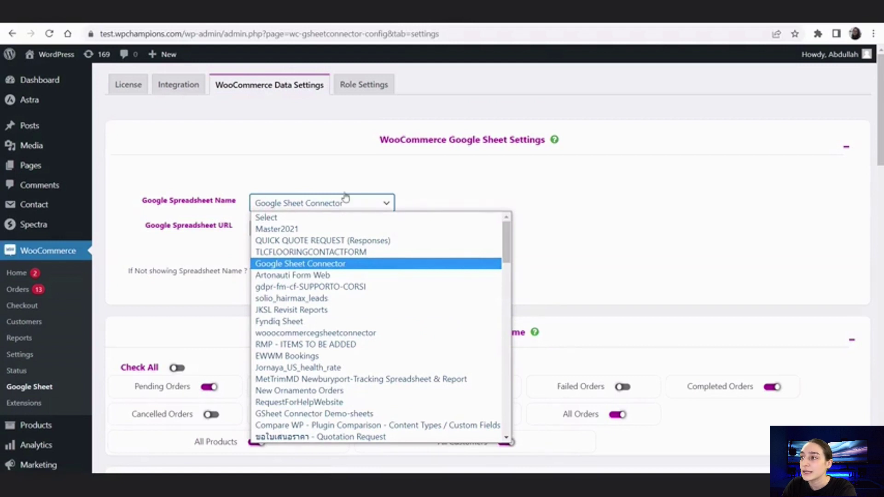
Step: Keep Google Sheet Connector as the spreadsheet, then go to Integration's Role Settings tab
{"action": "left_click", "coordinate": [417, 187]}
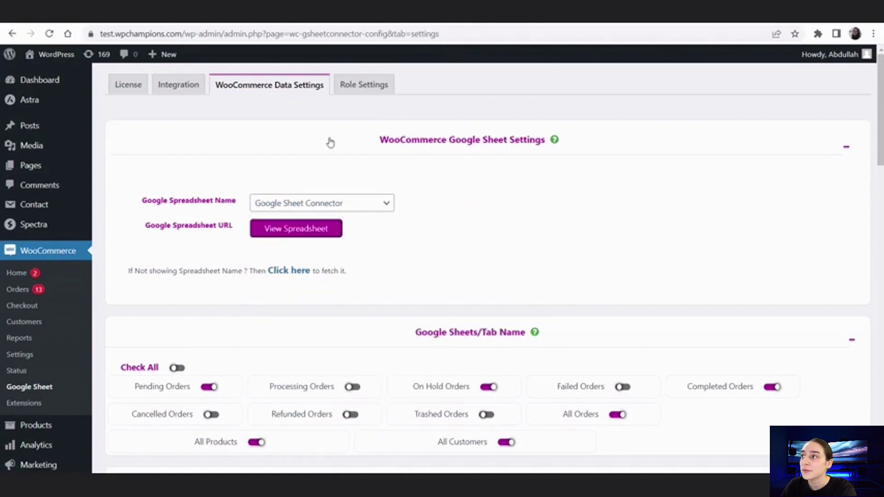
{"action": "left_click", "coordinate": [183, 84]}
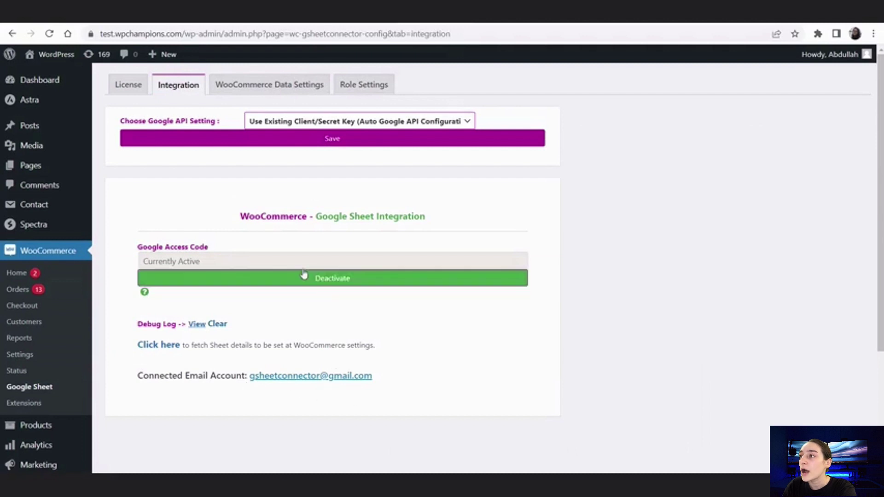
{"action": "left_click", "coordinate": [355, 95]}
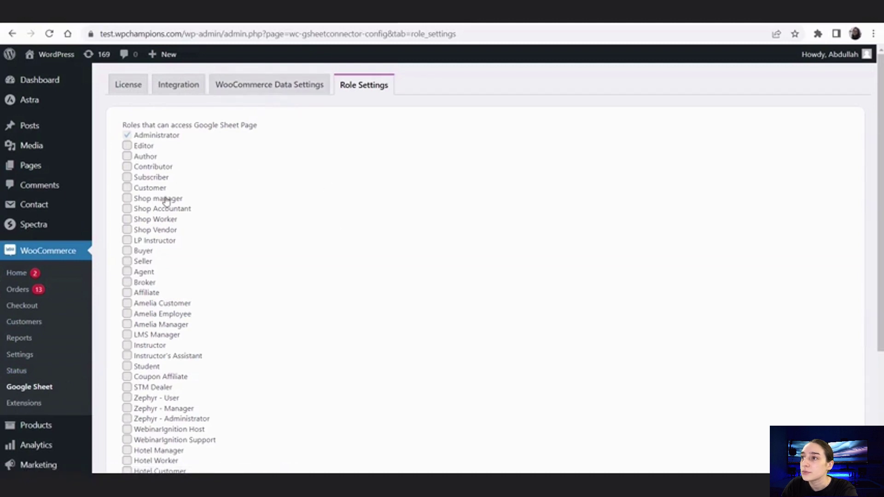
Step: Allow the Editor role to access the Google Sheet page, then list spreadsheets in WooCommerce Data Settings
{"action": "left_click", "coordinate": [127, 146]}
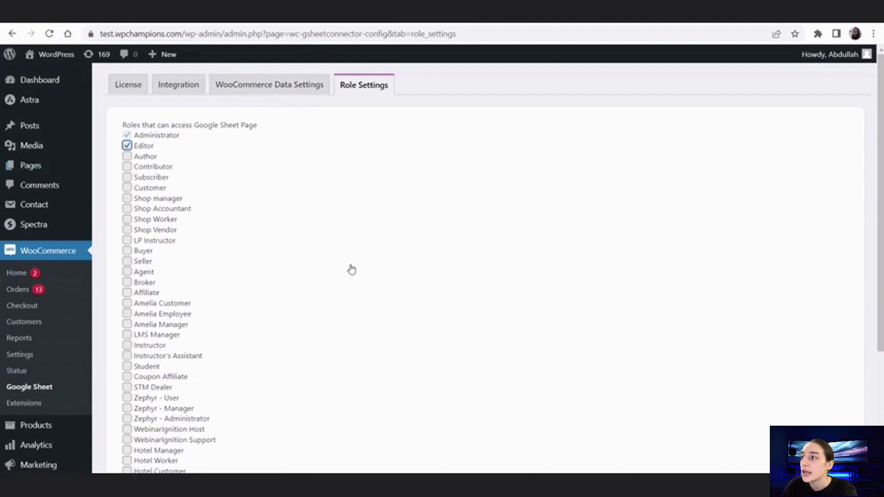
{"action": "mouse_move", "coordinate": [879, 144]}
{"action": "left_mouse_down"}
{"action": "mouse_move", "coordinate": [878, 236]}
{"action": "mouse_move", "coordinate": [878, 145]}
{"action": "left_mouse_up"}
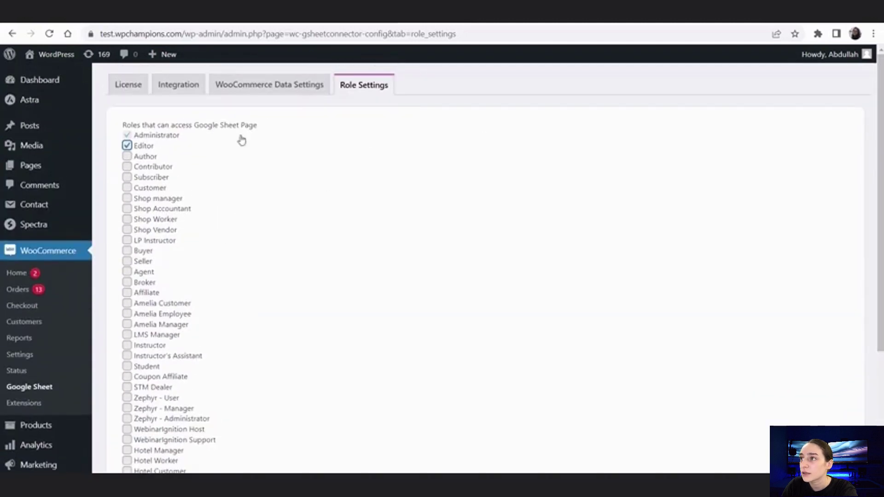
{"action": "left_click", "coordinate": [252, 89]}
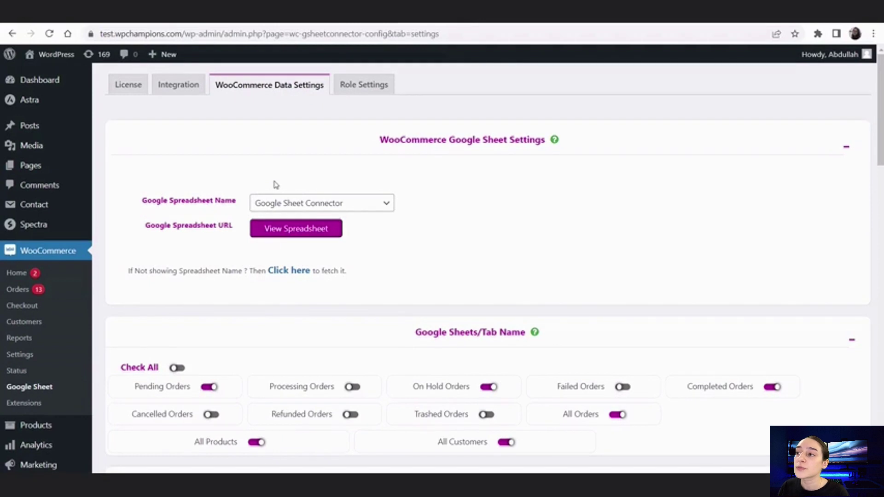
{"action": "left_click", "coordinate": [277, 202]}
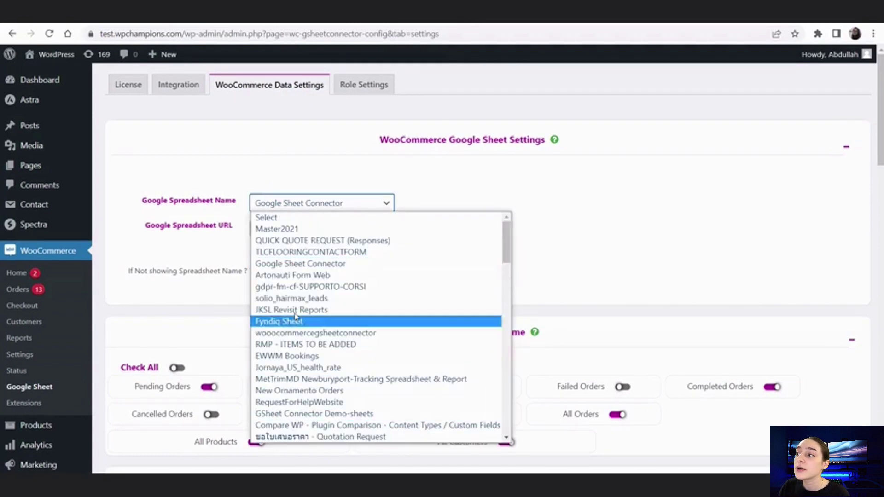
{"action": "left_click", "coordinate": [403, 174]}
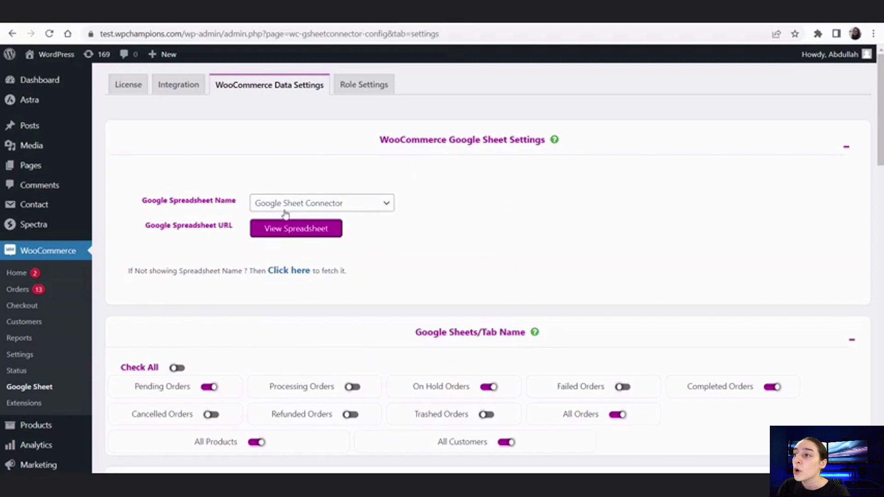
{"action": "left_click", "coordinate": [321, 203]}
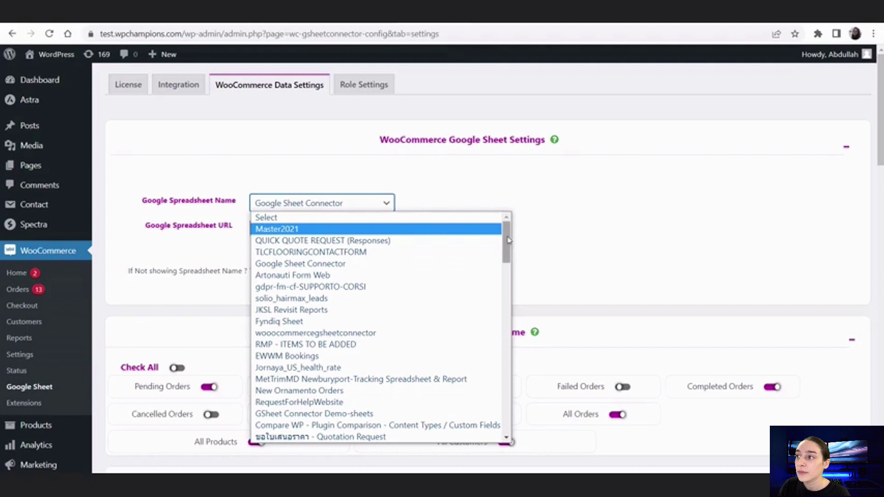
{"action": "left_click_drag", "start_coordinate": [507, 239], "coordinate": [496, 433]}
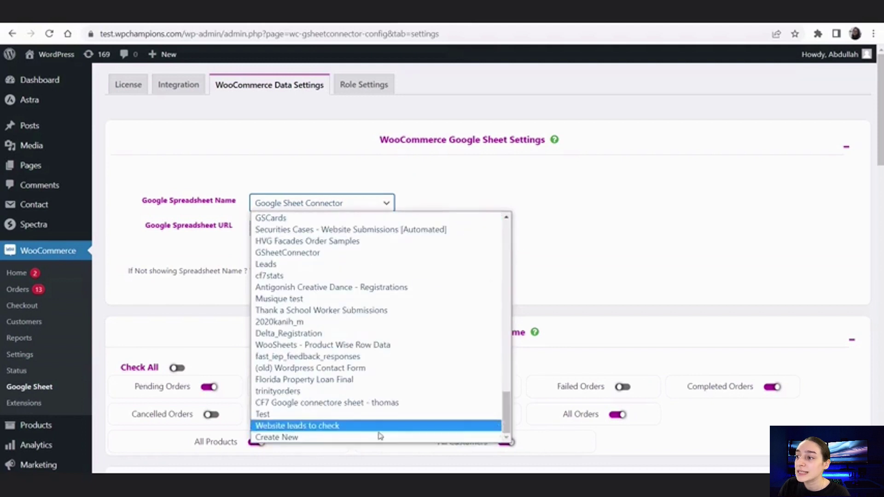
{"action": "left_click", "coordinate": [307, 438]}
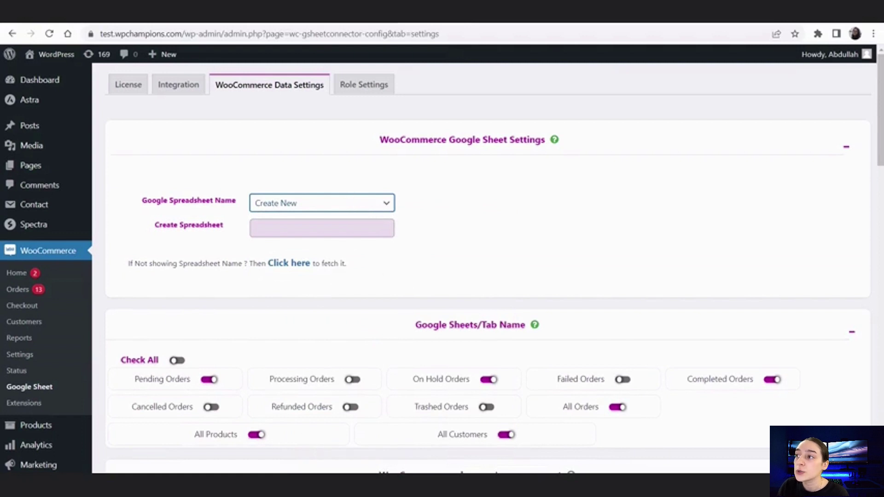
{"action": "left_click", "coordinate": [507, 13]}
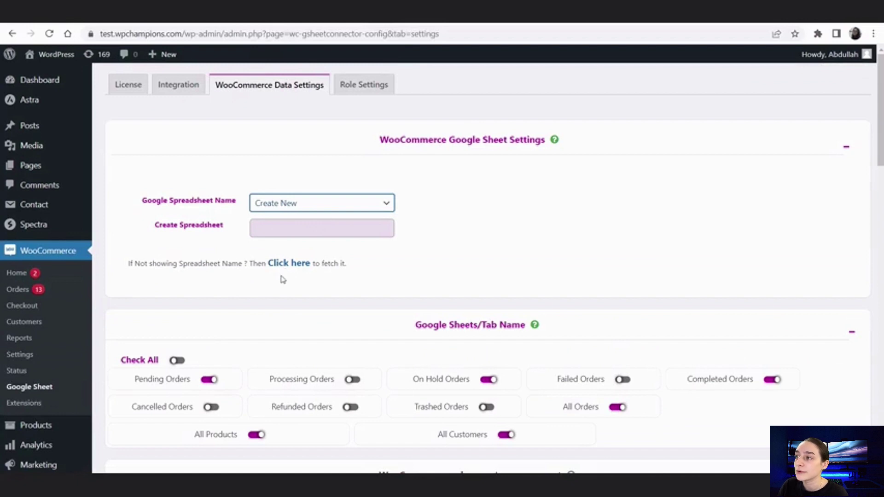
{"action": "left_click", "coordinate": [297, 204]}
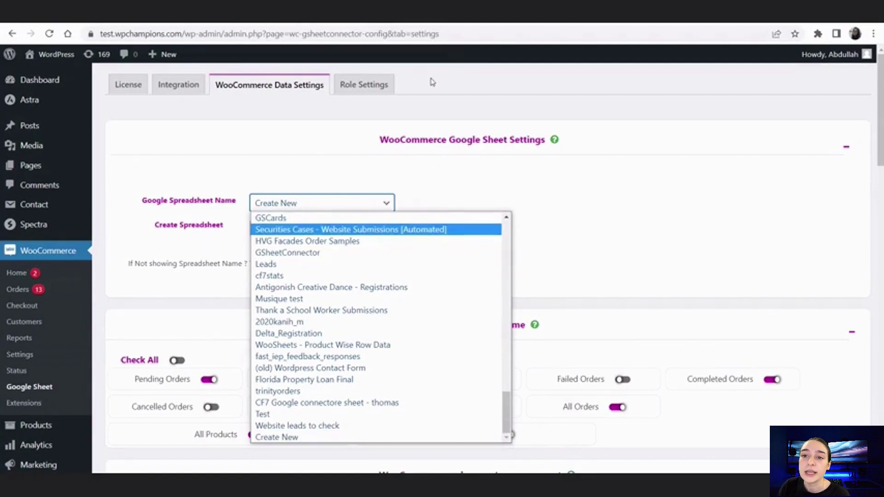
{"action": "left_click", "coordinate": [484, 35]}
{"action": "key", "text": "Return"}
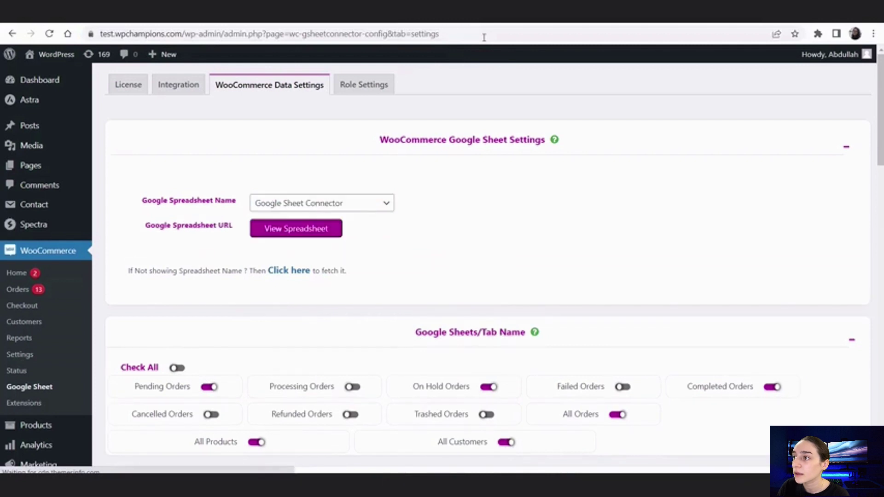
{"action": "left_click_drag", "start_coordinate": [880, 96], "coordinate": [881, 151]}
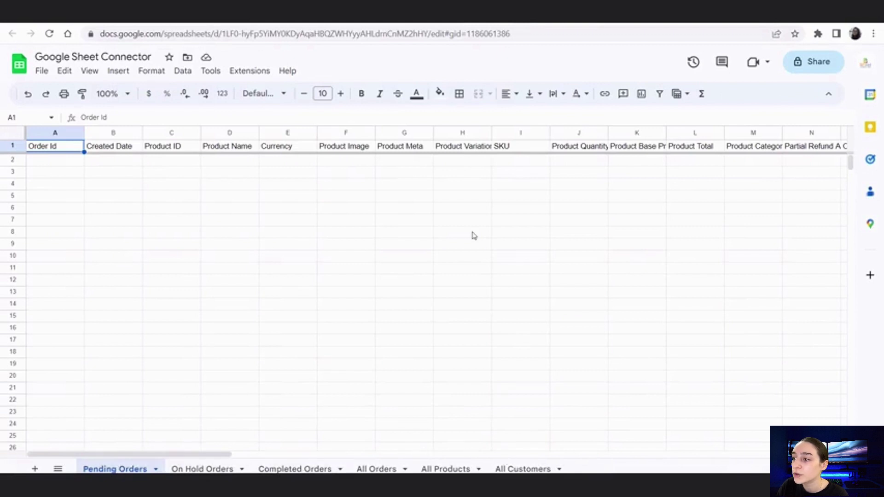
{"action": "left_click", "coordinate": [448, 25]}
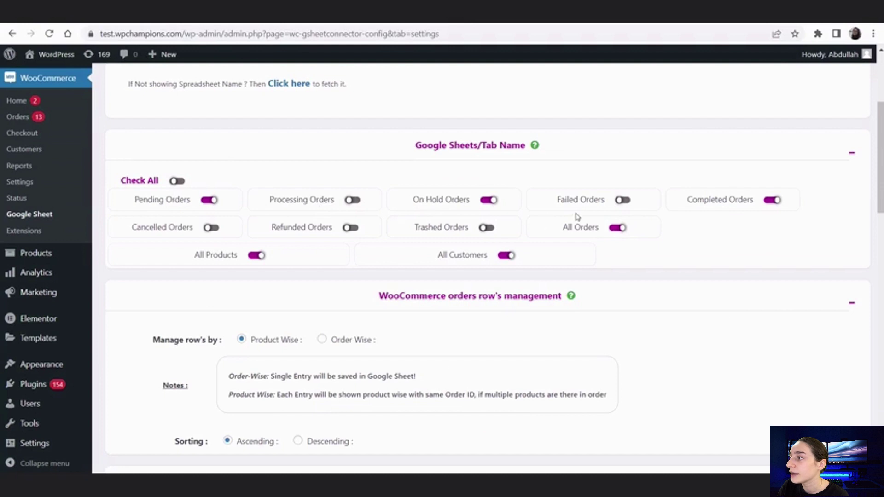
Step: Enable Failed Orders and Check All order statuses, then glance at the linked spreadsheet
{"action": "left_click", "coordinate": [623, 199]}
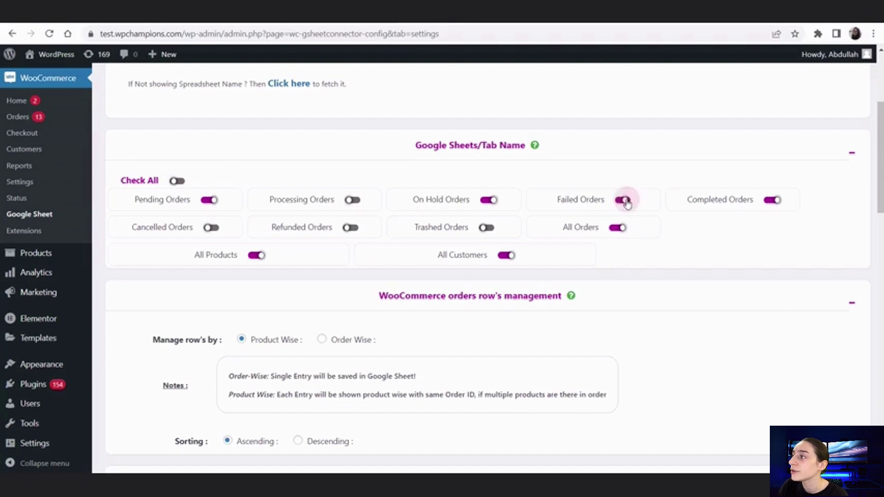
{"action": "left_click", "coordinate": [183, 182]}
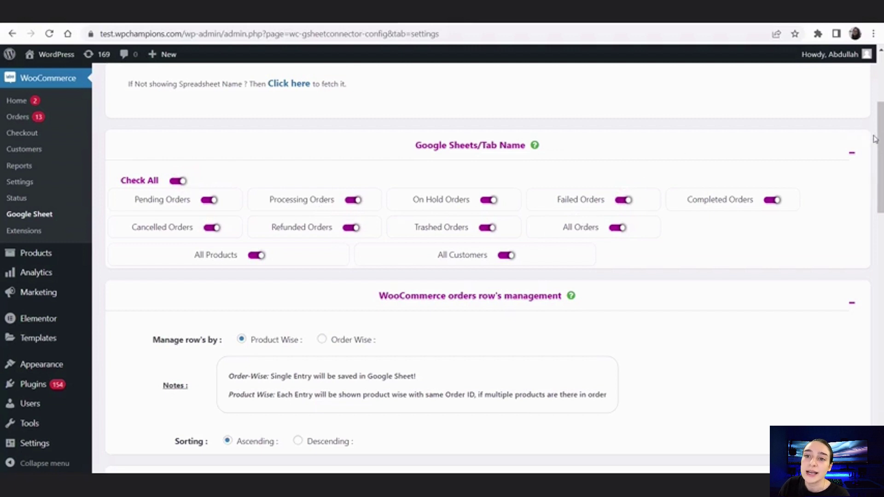
{"action": "left_click", "coordinate": [541, 20]}
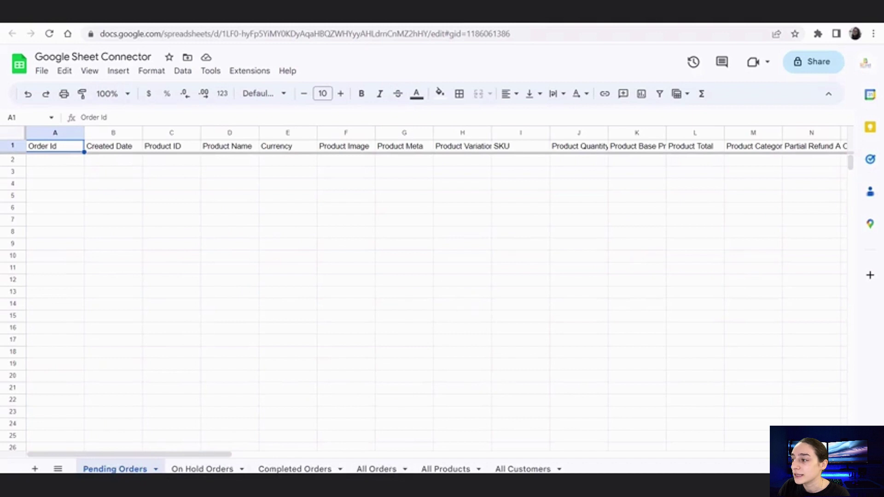
{"action": "left_click", "coordinate": [483, 14]}
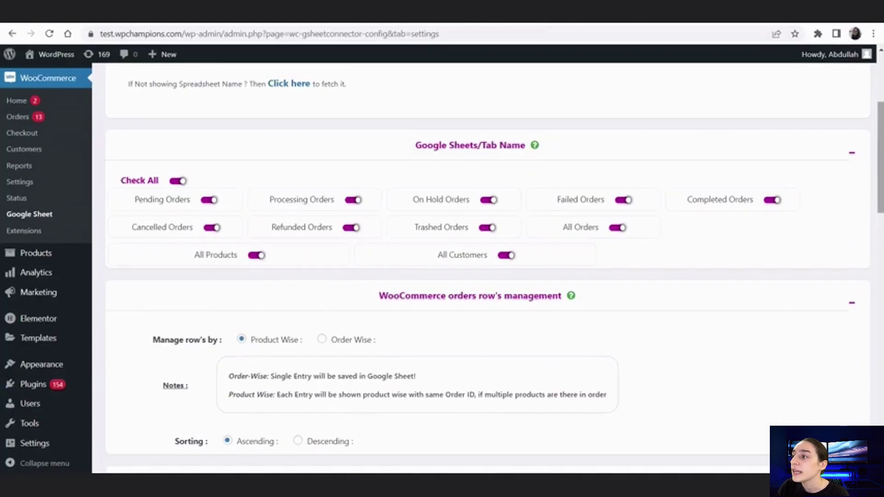
{"action": "left_click_drag", "start_coordinate": [881, 166], "coordinate": [881, 212]}
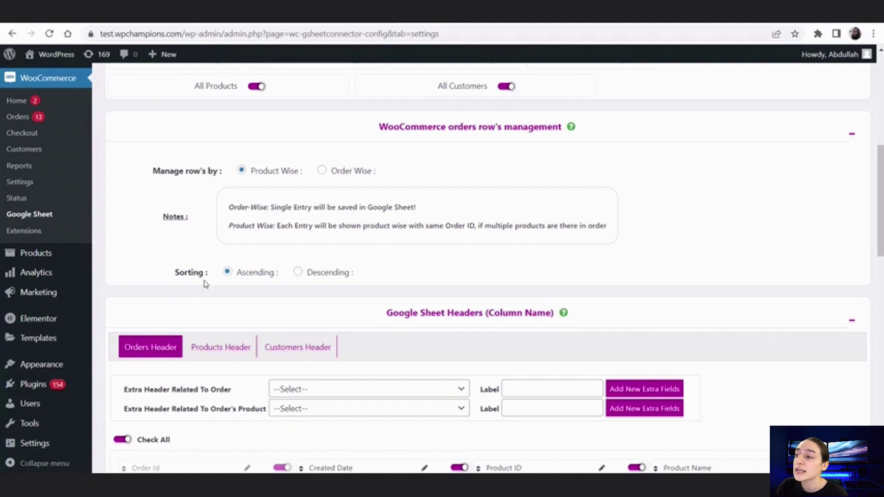
Step: Scroll down to the Google Sheet Sync settings, then go to the Google Sheets home tab
{"action": "left_click_drag", "start_coordinate": [882, 180], "coordinate": [882, 293]}
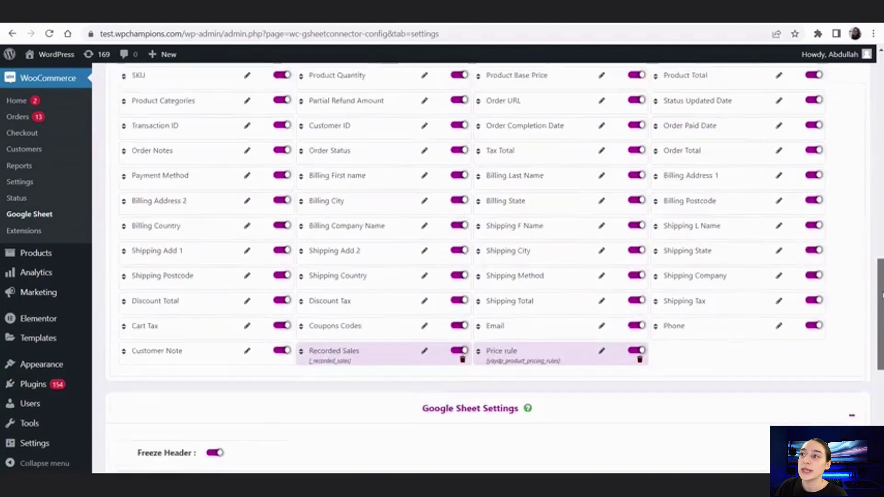
{"action": "scroll", "coordinate": [201, 284], "scroll_direction": "down", "scroll_amount": 7}
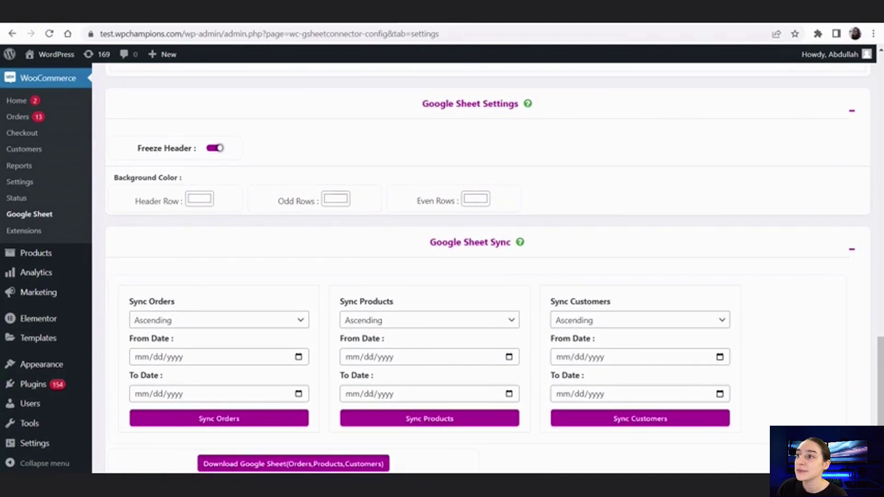
{"action": "key", "text": "ctrl+Tab"}
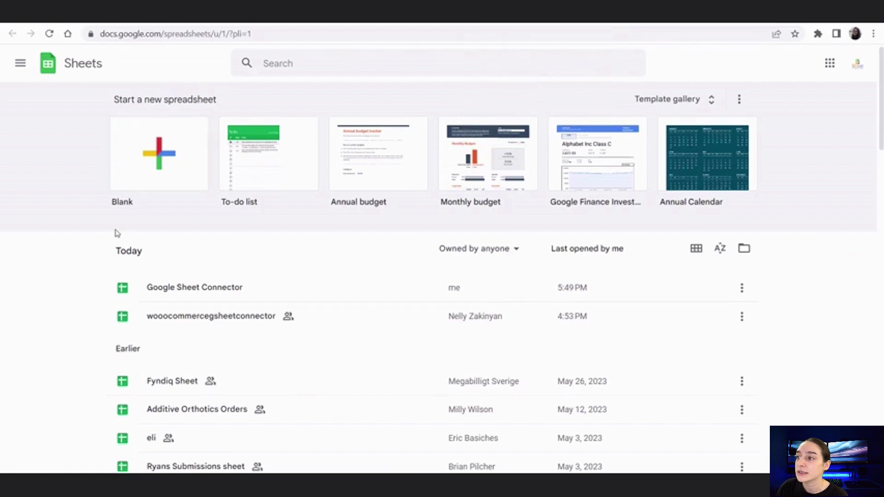
Step: Open the Google Sheet Connector spreadsheet from the recent files list
{"action": "left_click", "coordinate": [161, 298]}
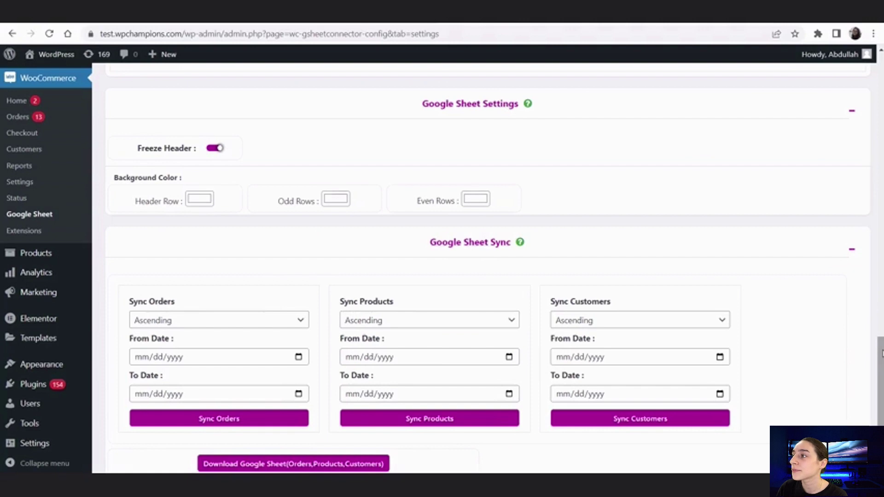
Step: Scroll up to review the Orders Header columns, then go to the Google Sheet Connector spreadsheet tab
{"action": "left_click_drag", "start_coordinate": [882, 354], "coordinate": [882, 209]}
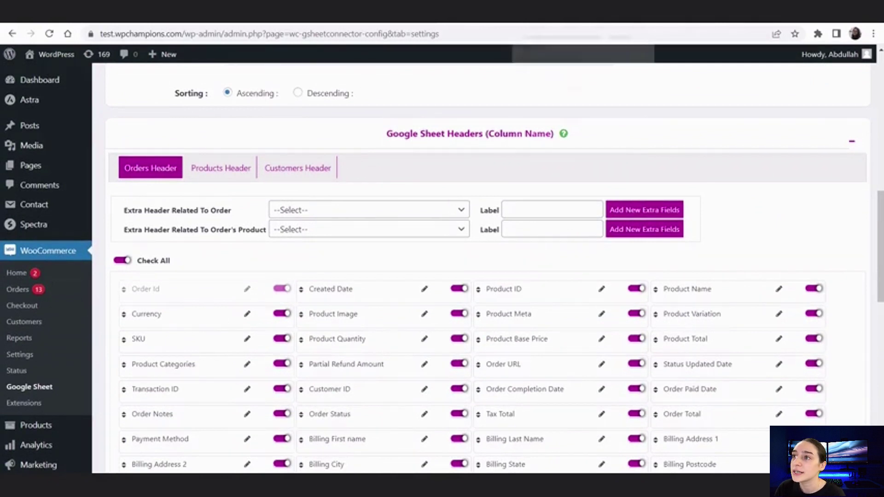
{"action": "left_click", "coordinate": [534, 14]}
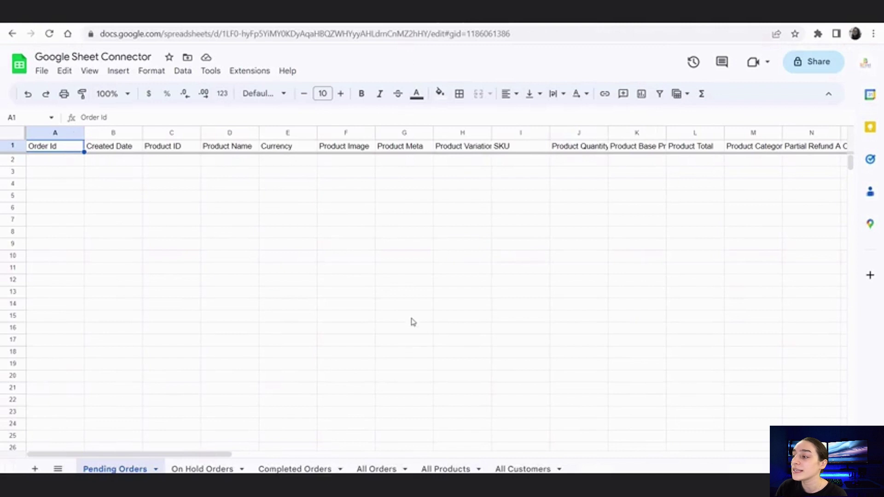
Step: Check the All Products and All Customers sheet headers, then return to the WordPress settings
{"action": "left_click", "coordinate": [434, 469]}
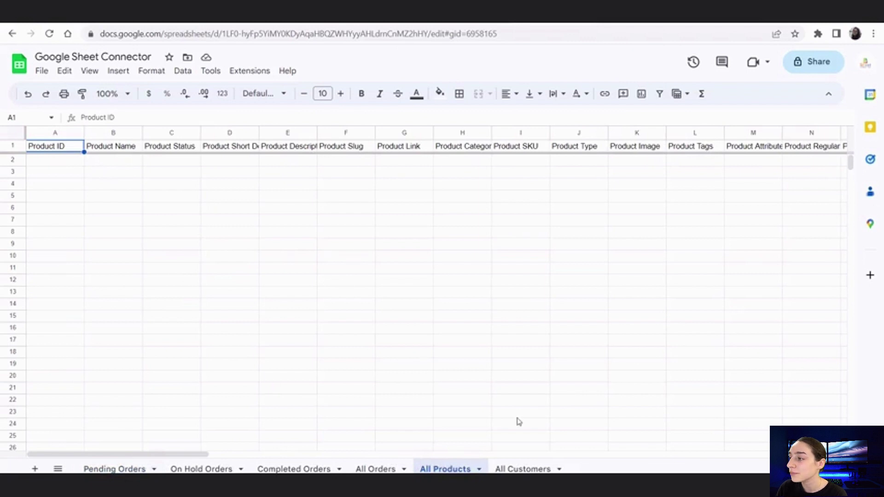
{"action": "left_click", "coordinate": [516, 468]}
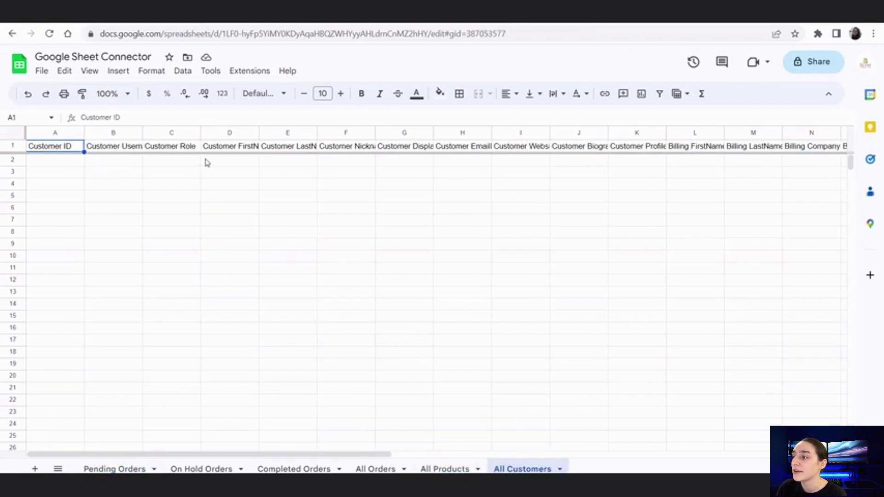
{"action": "key", "text": "ctrl+Tab"}
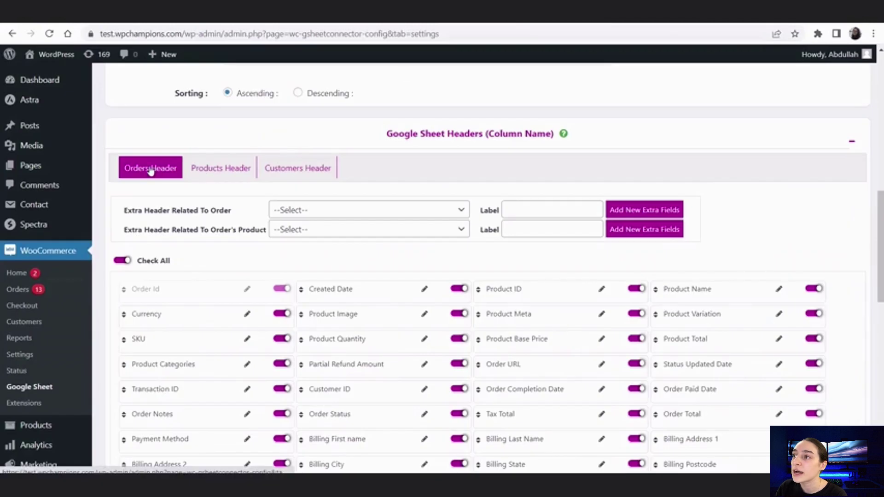
Step: Review the Products, Customers and Orders header tabs and expand the 'Extra Header Related To Order' dropdown
{"action": "left_click", "coordinate": [222, 169]}
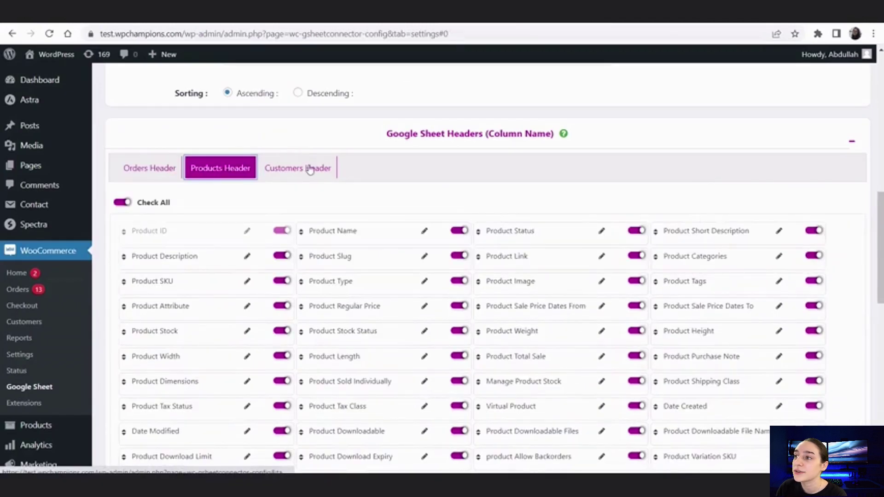
{"action": "left_click", "coordinate": [310, 170]}
{"action": "left_click", "coordinate": [146, 169]}
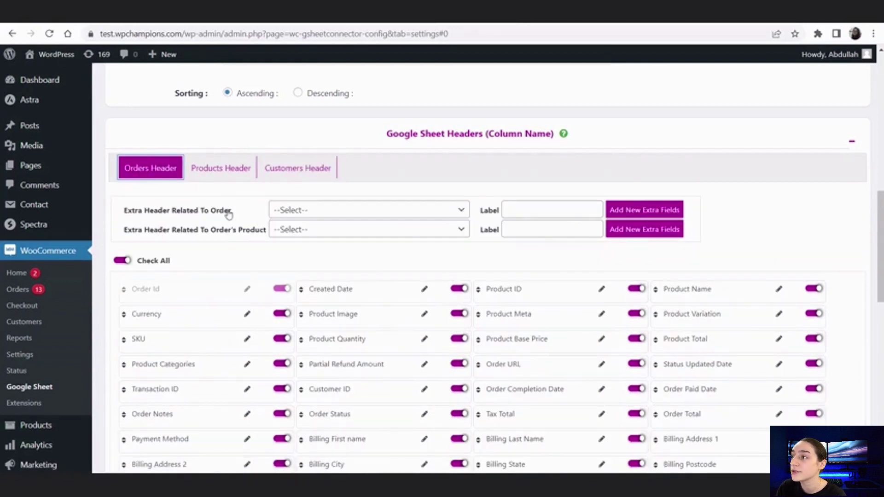
{"action": "left_click", "coordinate": [328, 210]}
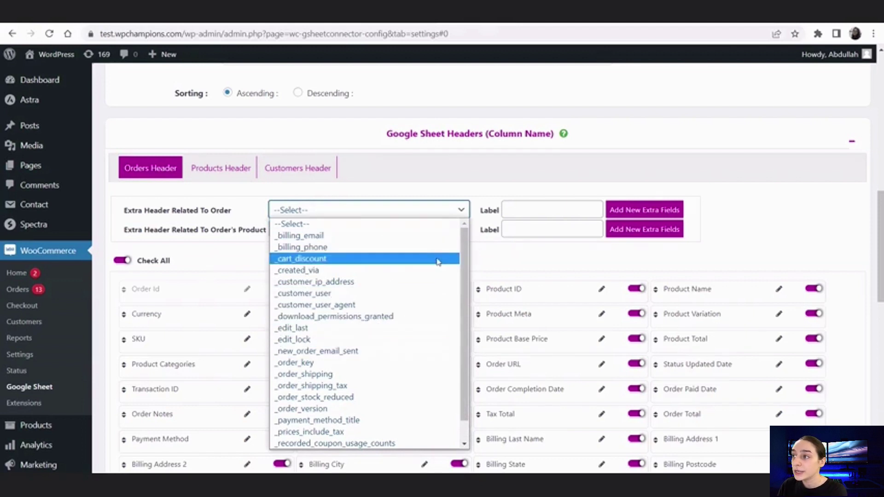
Step: Browse the order meta list and header toggles without adding a field beyond Recorded Sales and Price rule
{"action": "scroll", "coordinate": [465, 254], "scroll_direction": "down", "scroll_amount": 1}
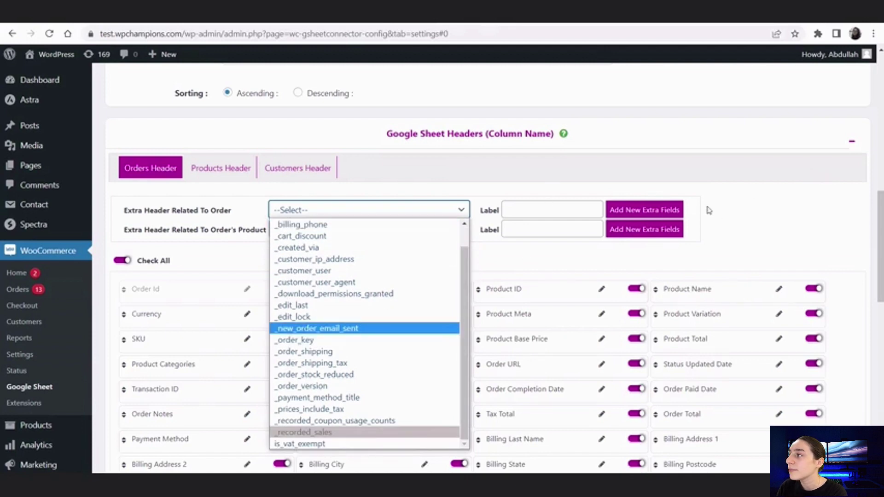
{"action": "left_click_drag", "start_coordinate": [877, 231], "coordinate": [878, 300]}
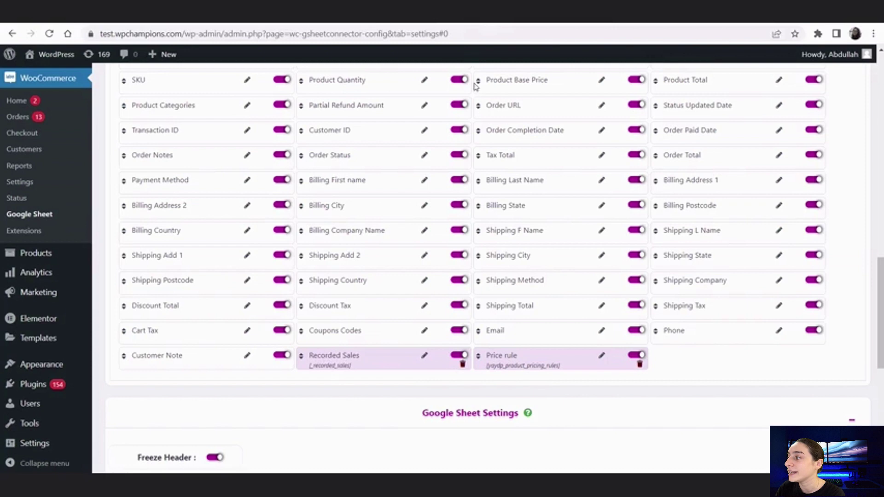
{"action": "left_click_drag", "start_coordinate": [881, 272], "coordinate": [880, 240]}
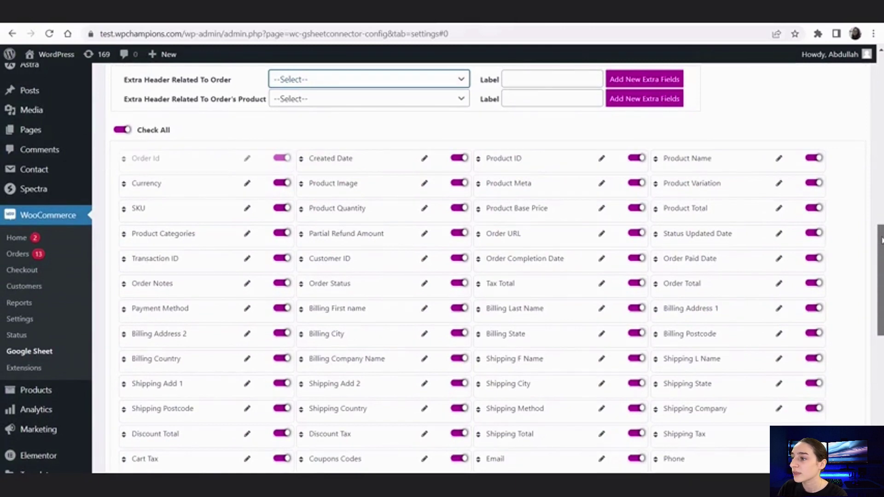
Step: Scroll down through the Google Sheet Settings toward the checkout stage
{"action": "left_click_drag", "start_coordinate": [881, 239], "coordinate": [881, 371]}
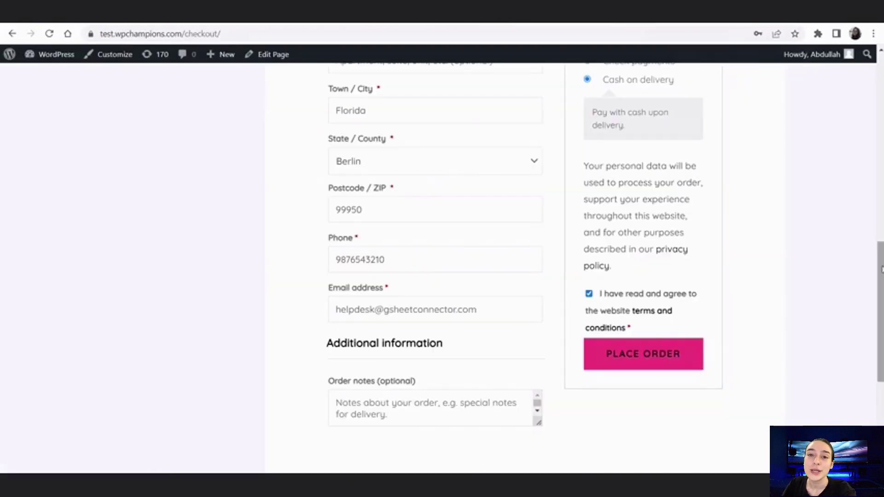
Step: Place the Soothing Sunscreen Gel cash-on-delivery order and switch to the Google Sheet Connector spreadsheet
{"action": "scroll", "coordinate": [881, 269], "scroll_direction": "up", "scroll_amount": 10}
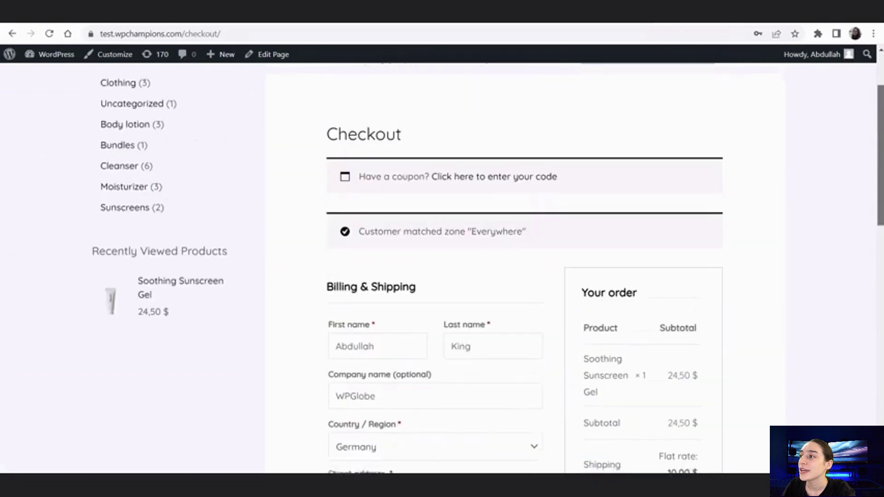
{"action": "scroll", "coordinate": [525, 269], "scroll_direction": "down", "scroll_amount": 1}
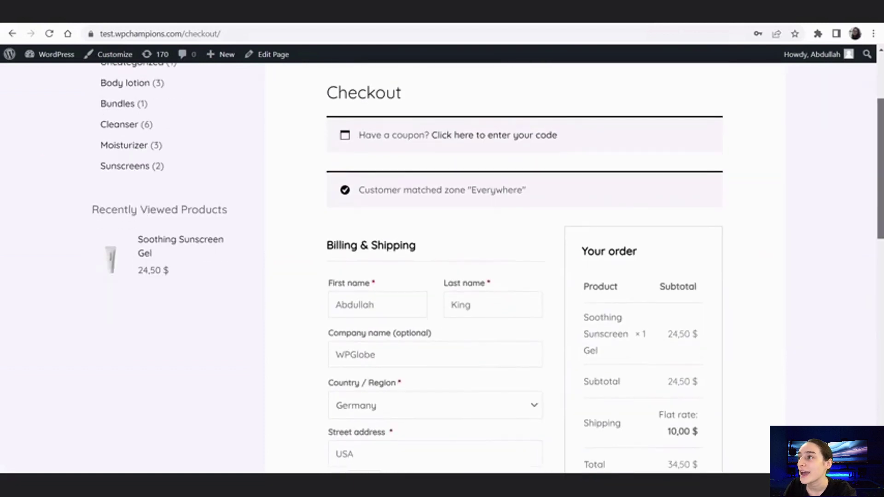
{"action": "scroll", "coordinate": [487, 269], "scroll_direction": "down", "scroll_amount": 2}
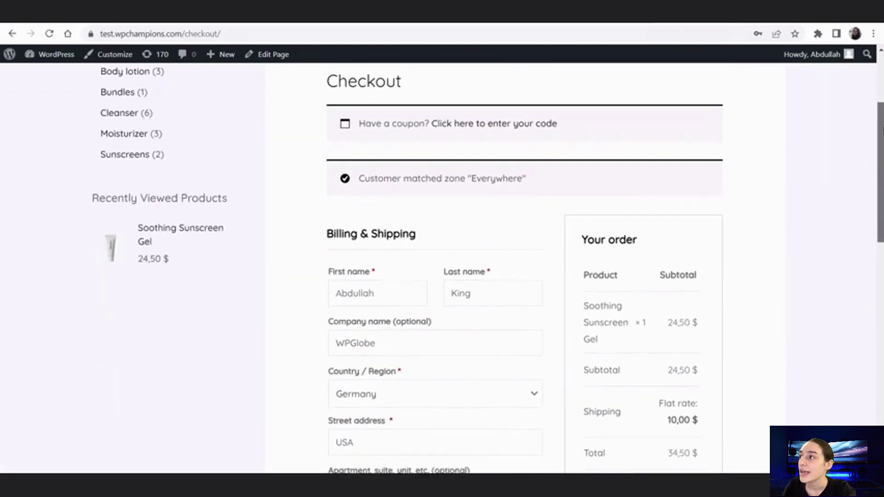
{"action": "scroll", "coordinate": [880, 266], "scroll_direction": "down", "scroll_amount": 7}
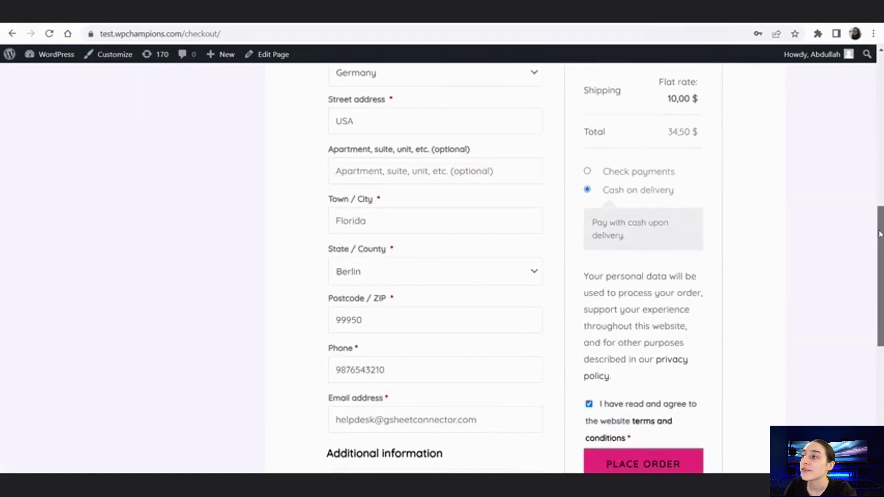
{"action": "scroll", "coordinate": [880, 265], "scroll_direction": "down", "scroll_amount": 2}
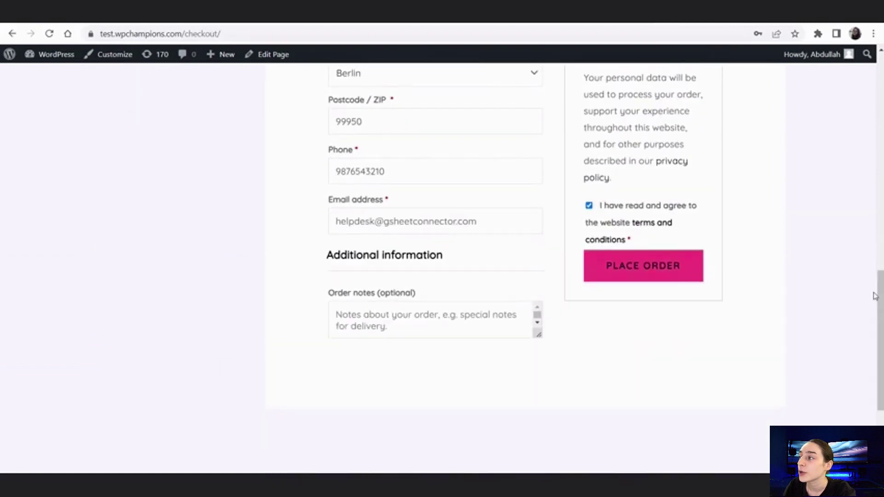
{"action": "left_click", "coordinate": [629, 262]}
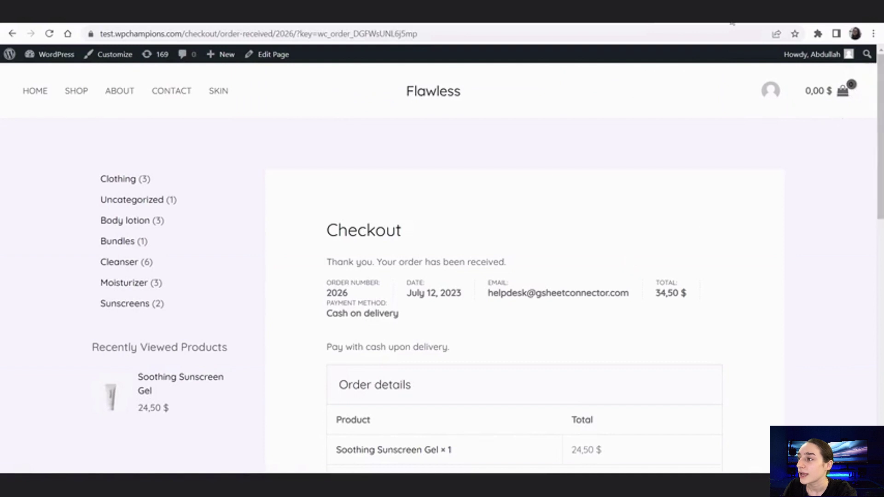
{"action": "left_click", "coordinate": [575, 12]}
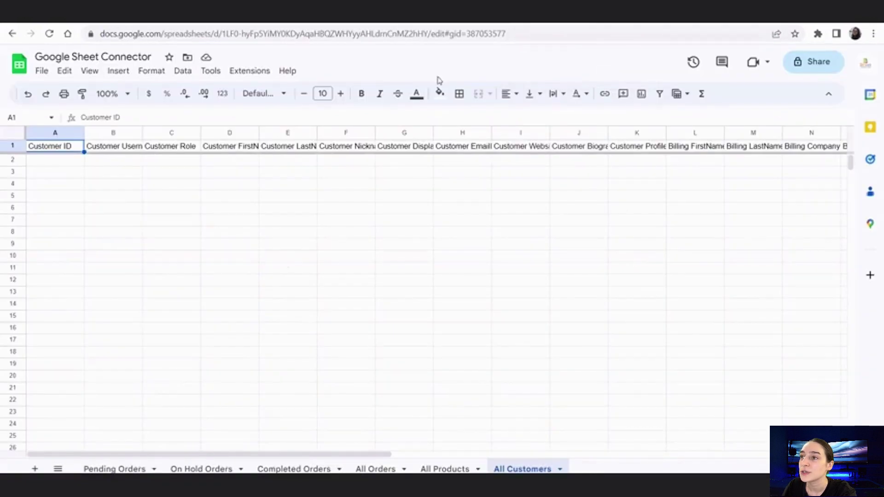
Step: Check the synced customer row, All Orders and empty Completed Orders sheets, then open the WordPress order editor
{"action": "left_click", "coordinate": [14, 160]}
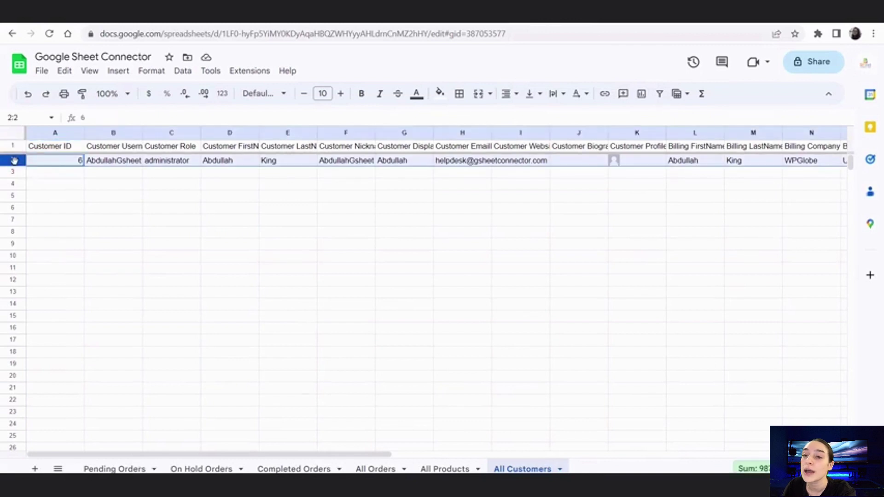
{"action": "left_click", "coordinate": [373, 468]}
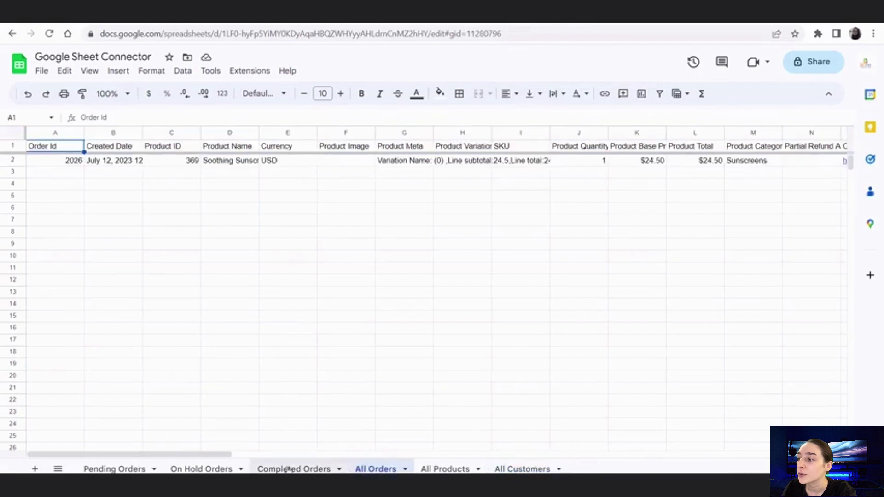
{"action": "left_click", "coordinate": [288, 468]}
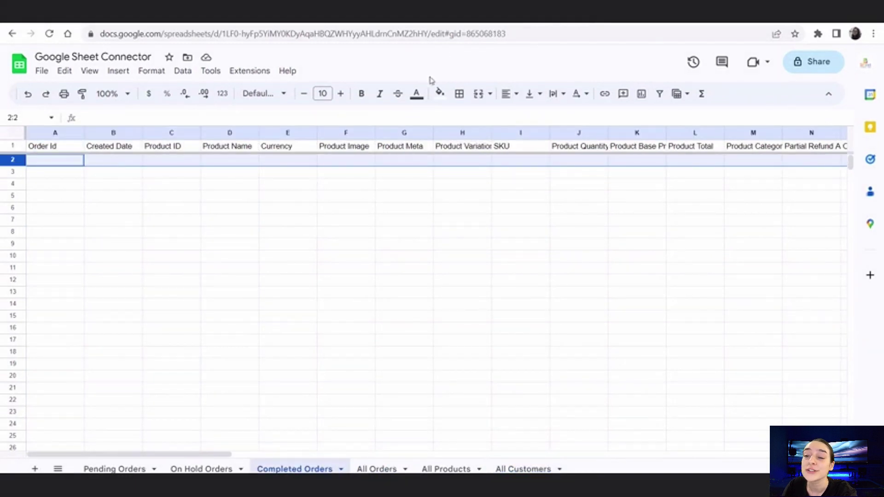
{"action": "left_click", "coordinate": [511, 11]}
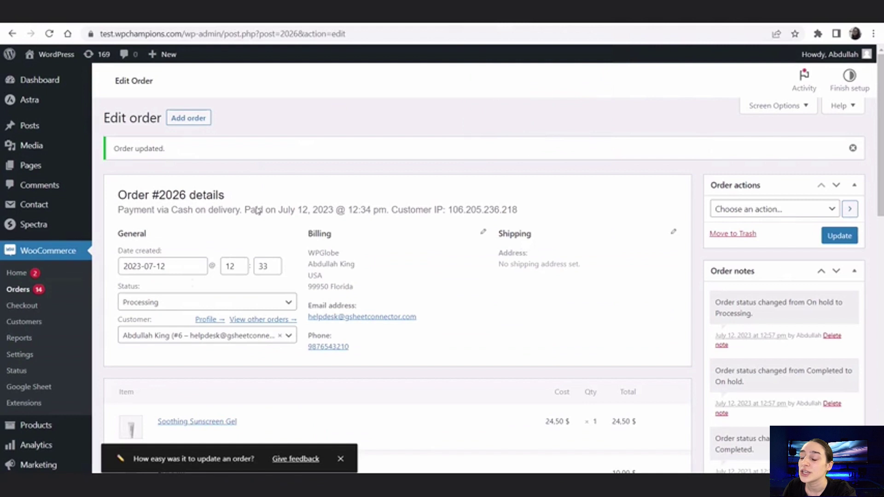
Step: Set the order status to Completed, update it, and check the spreadsheet's order sheets
{"action": "left_click", "coordinate": [168, 301]}
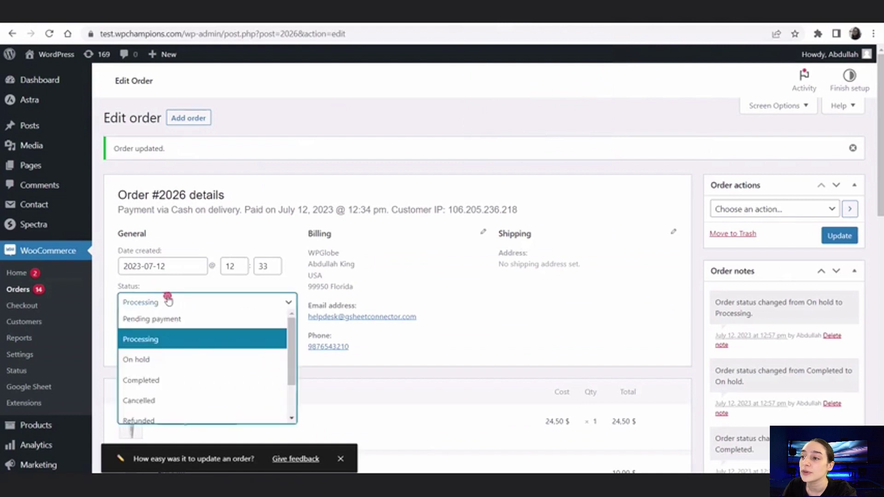
{"action": "left_click", "coordinate": [139, 378]}
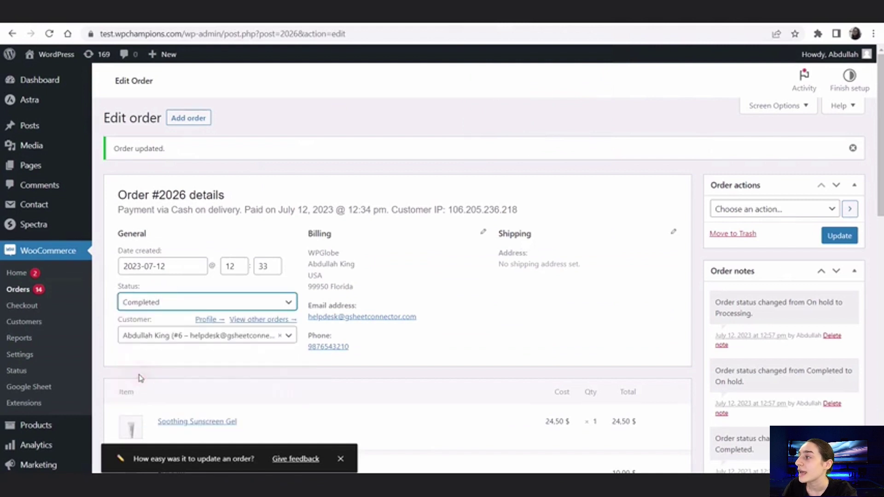
{"action": "left_click", "coordinate": [826, 235]}
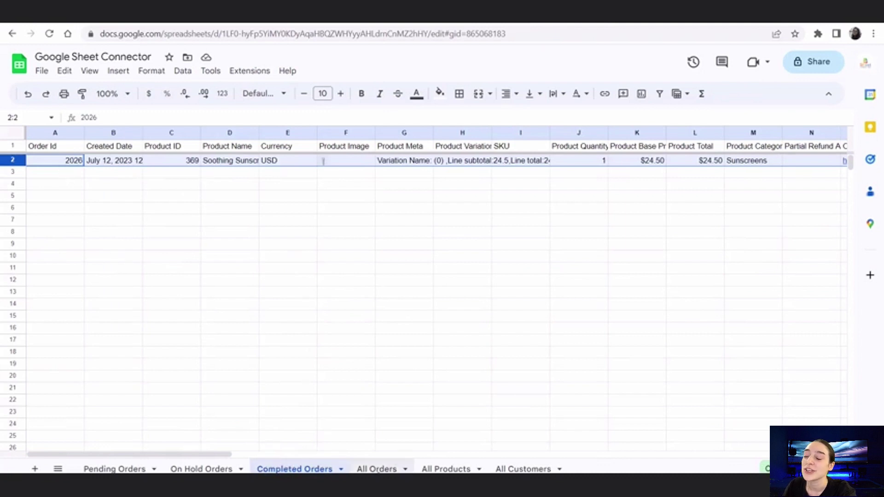
{"action": "left_click", "coordinate": [375, 468]}
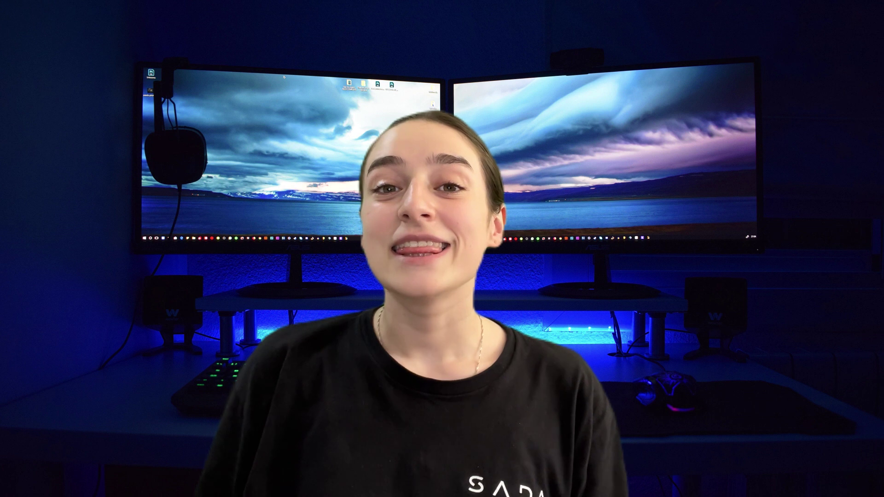